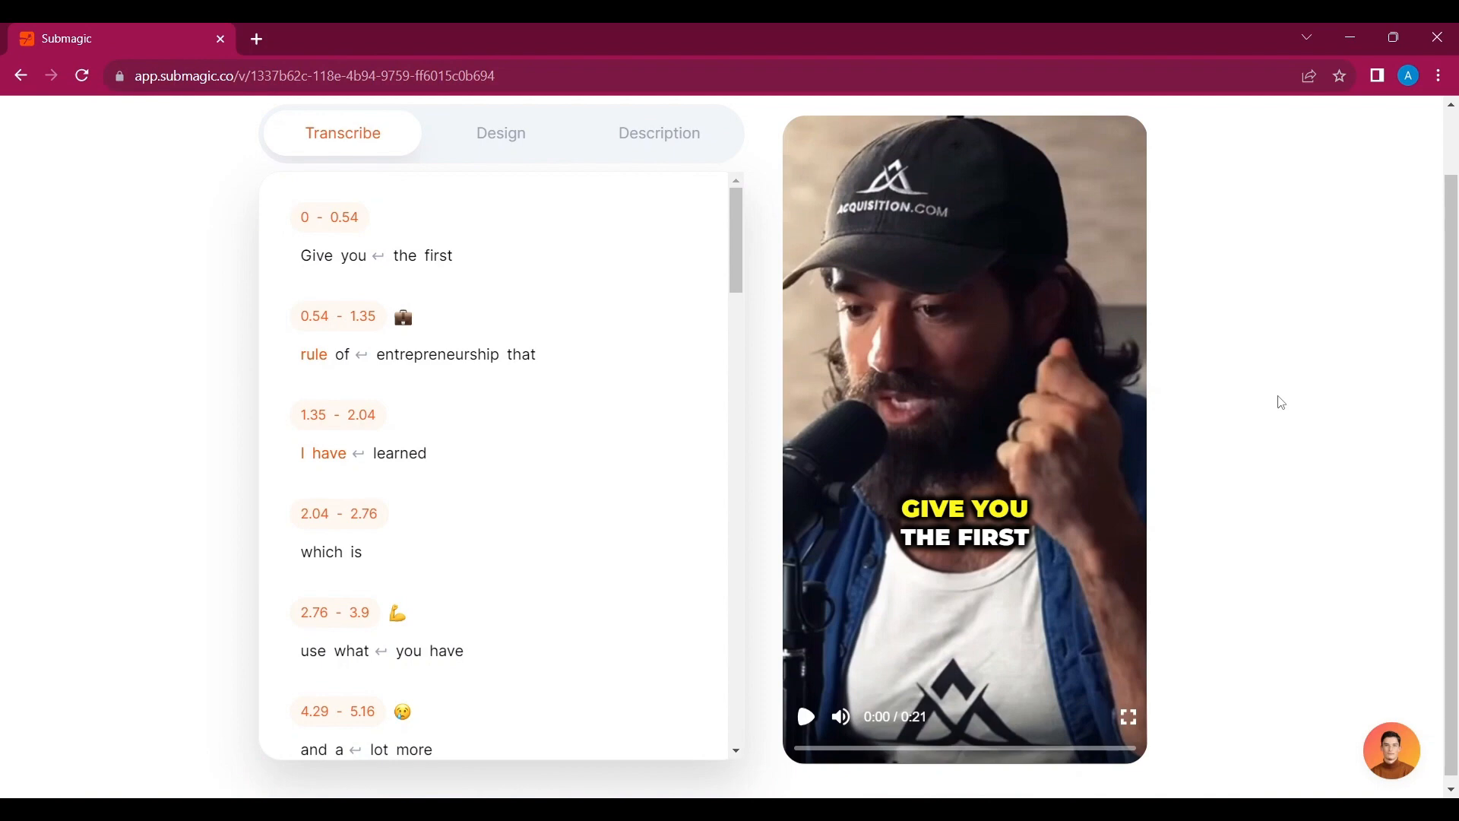
Step: Change the word "you'll" to "you will" in the caption line at 12.84 - 13.38
{"action": "left_click", "coordinate": [1107, 490]}
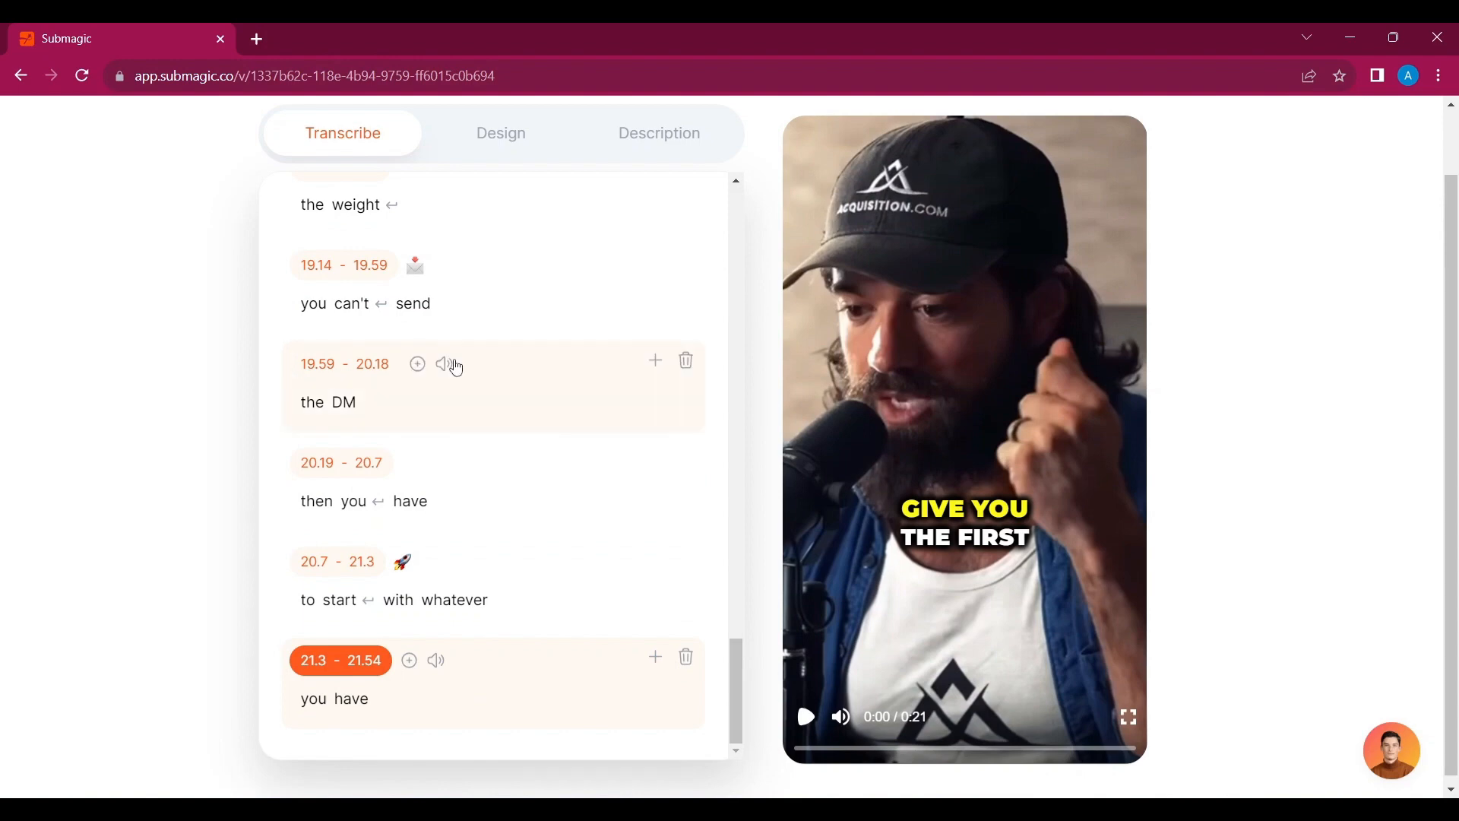
{"action": "scroll", "coordinate": [457, 367], "scroll_direction": "up", "scroll_amount": 20}
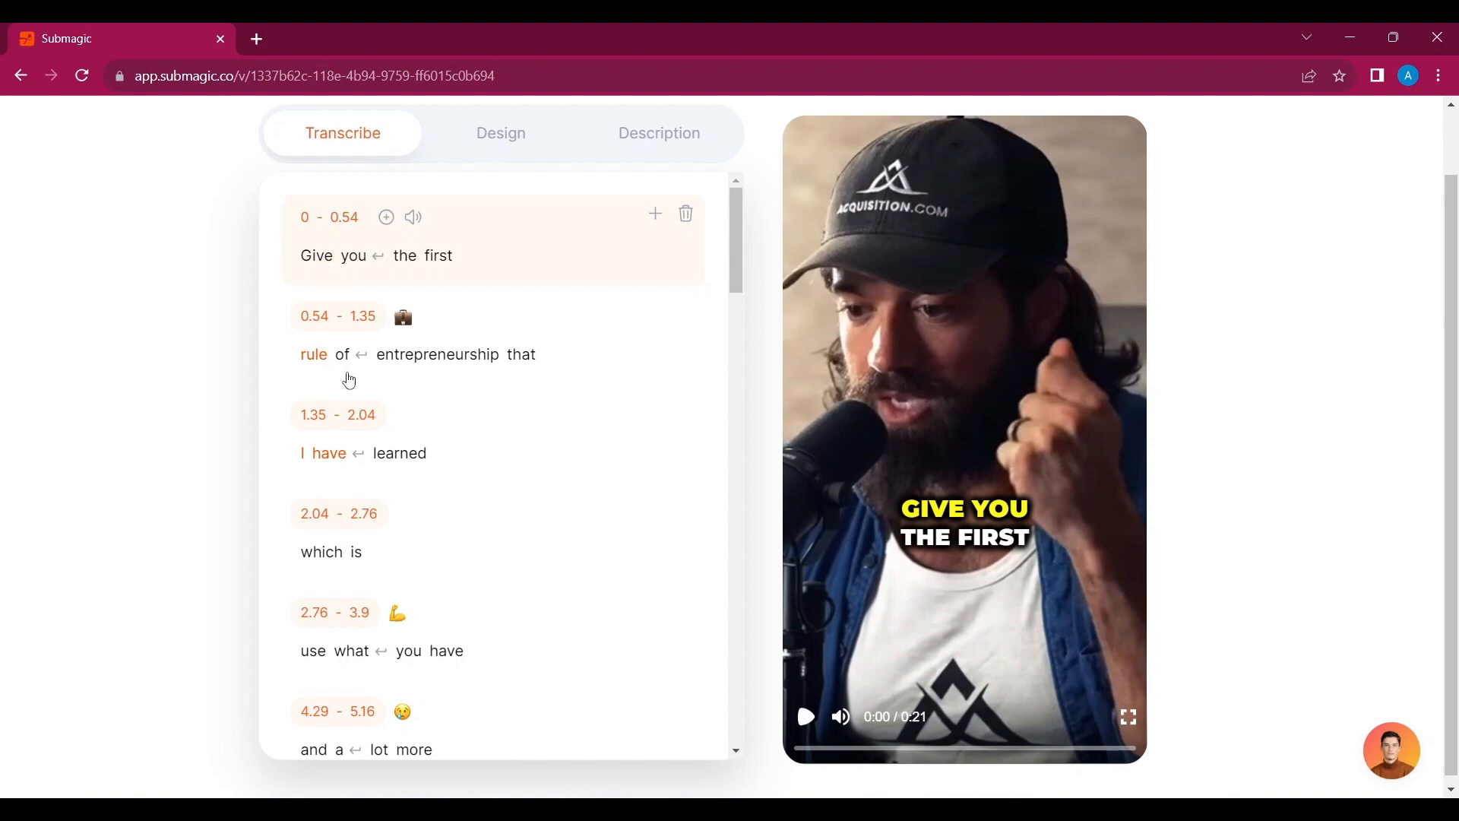
{"action": "scroll", "coordinate": [350, 380], "scroll_direction": "down", "scroll_amount": 15}
{"action": "left_click", "coordinate": [322, 423]}
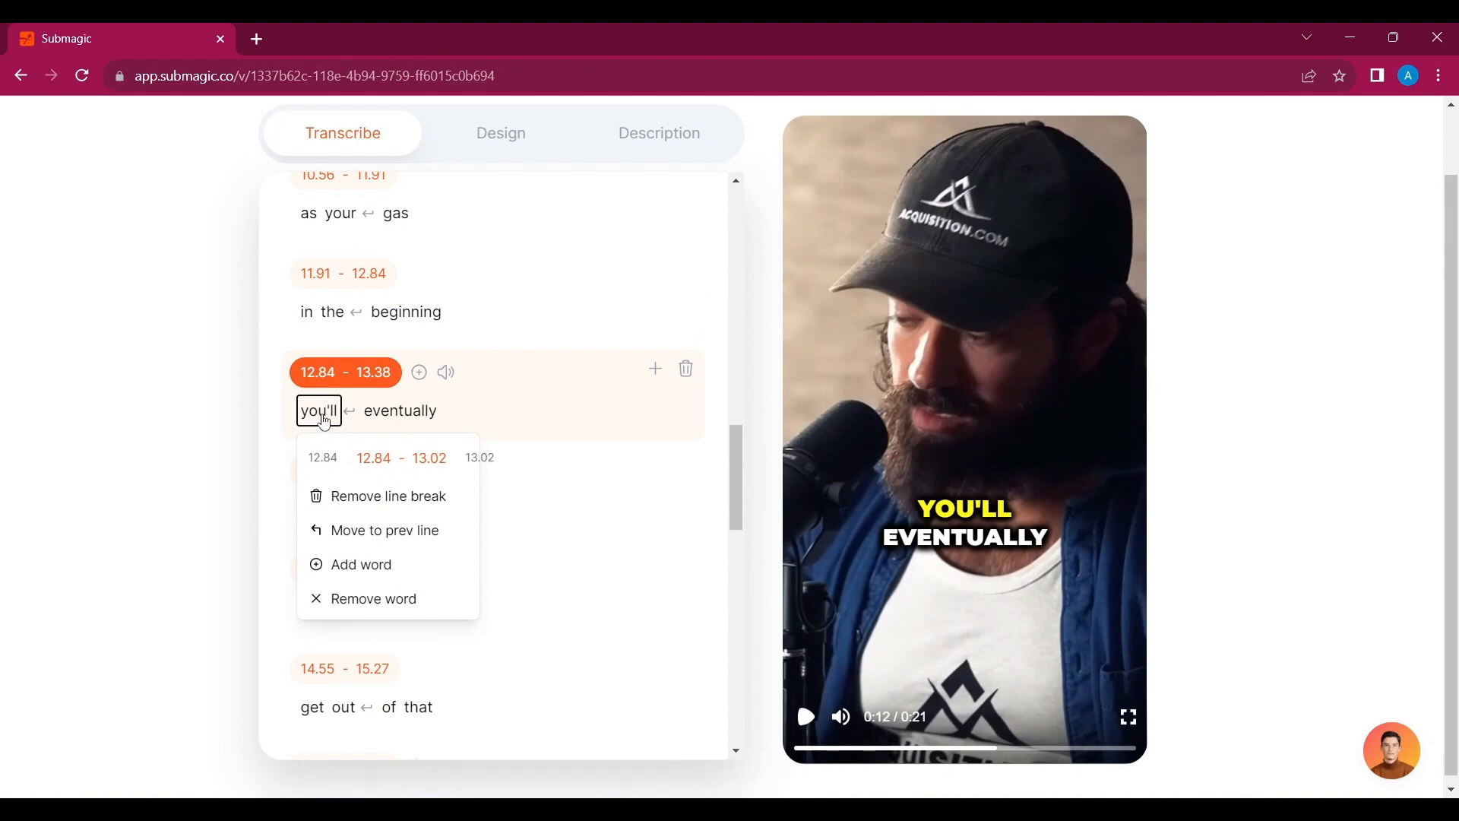
{"action": "key", "text": "BackSpace"}
{"action": "key", "text": "BackSpace"}
{"action": "key", "text": "BackSpace"}
{"action": "type", "text": "will"}
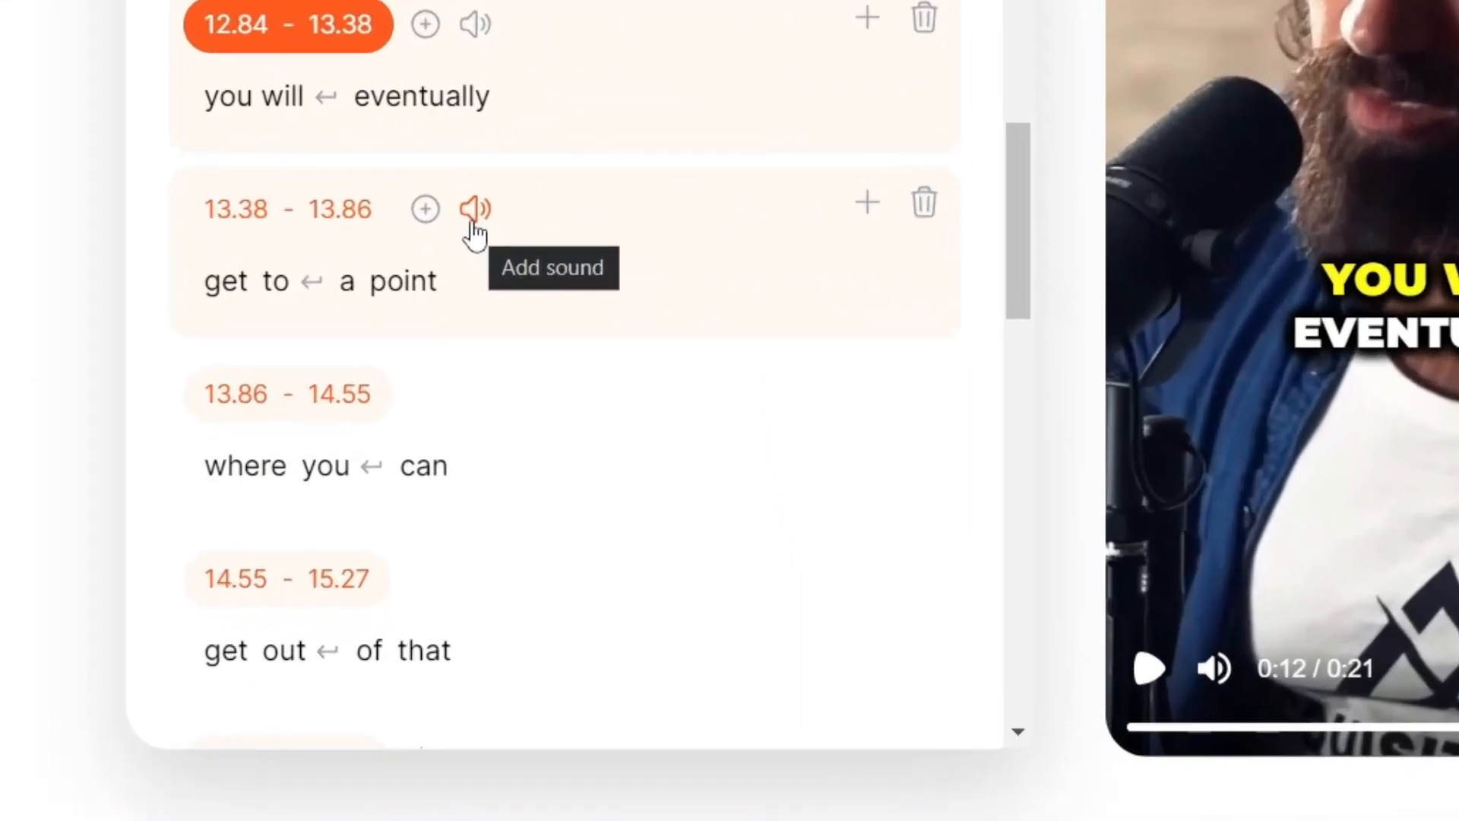
Step: Preview the Camera, Click and Ding sound effects for the "get to a point" caption line
{"action": "left_click", "coordinate": [471, 220]}
{"action": "left_click", "coordinate": [475, 228]}
{"action": "left_click", "coordinate": [500, 271]}
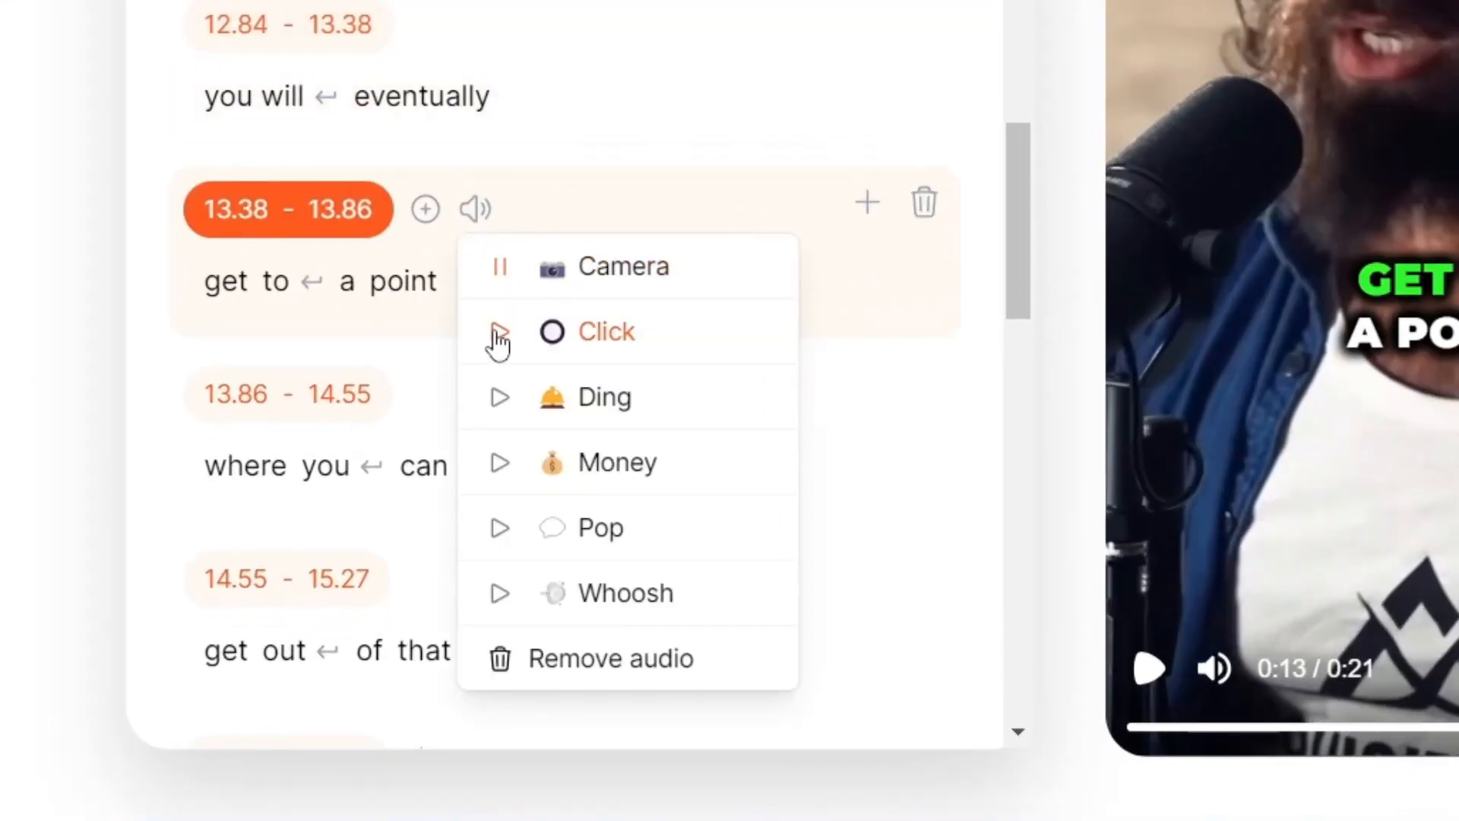
{"action": "left_click", "coordinate": [497, 335]}
{"action": "left_click", "coordinate": [499, 396]}
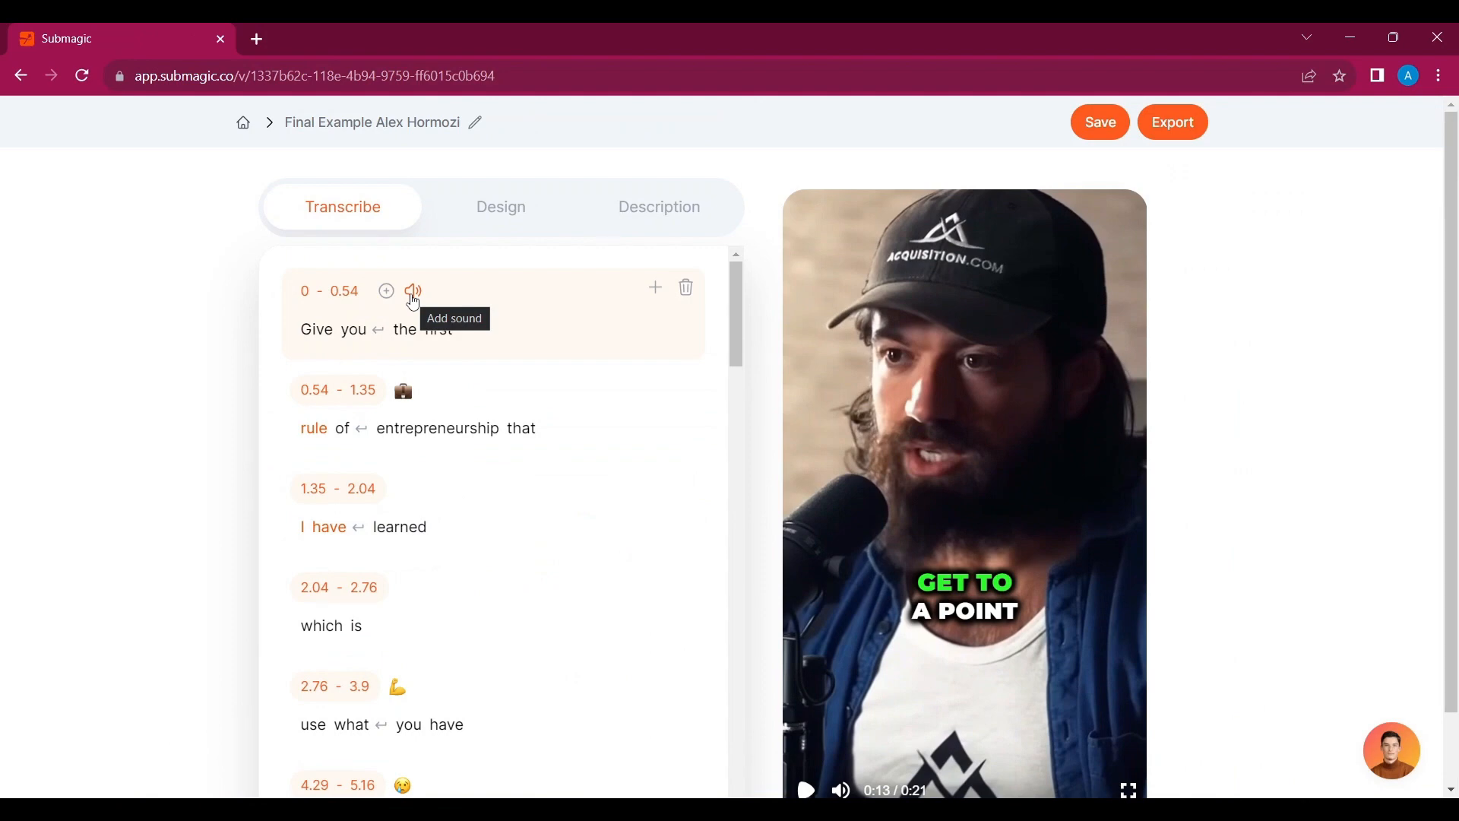
Step: Add the Ding sound to the "Give you the first" caption line and play back the start of the video
{"action": "left_click", "coordinate": [413, 297]}
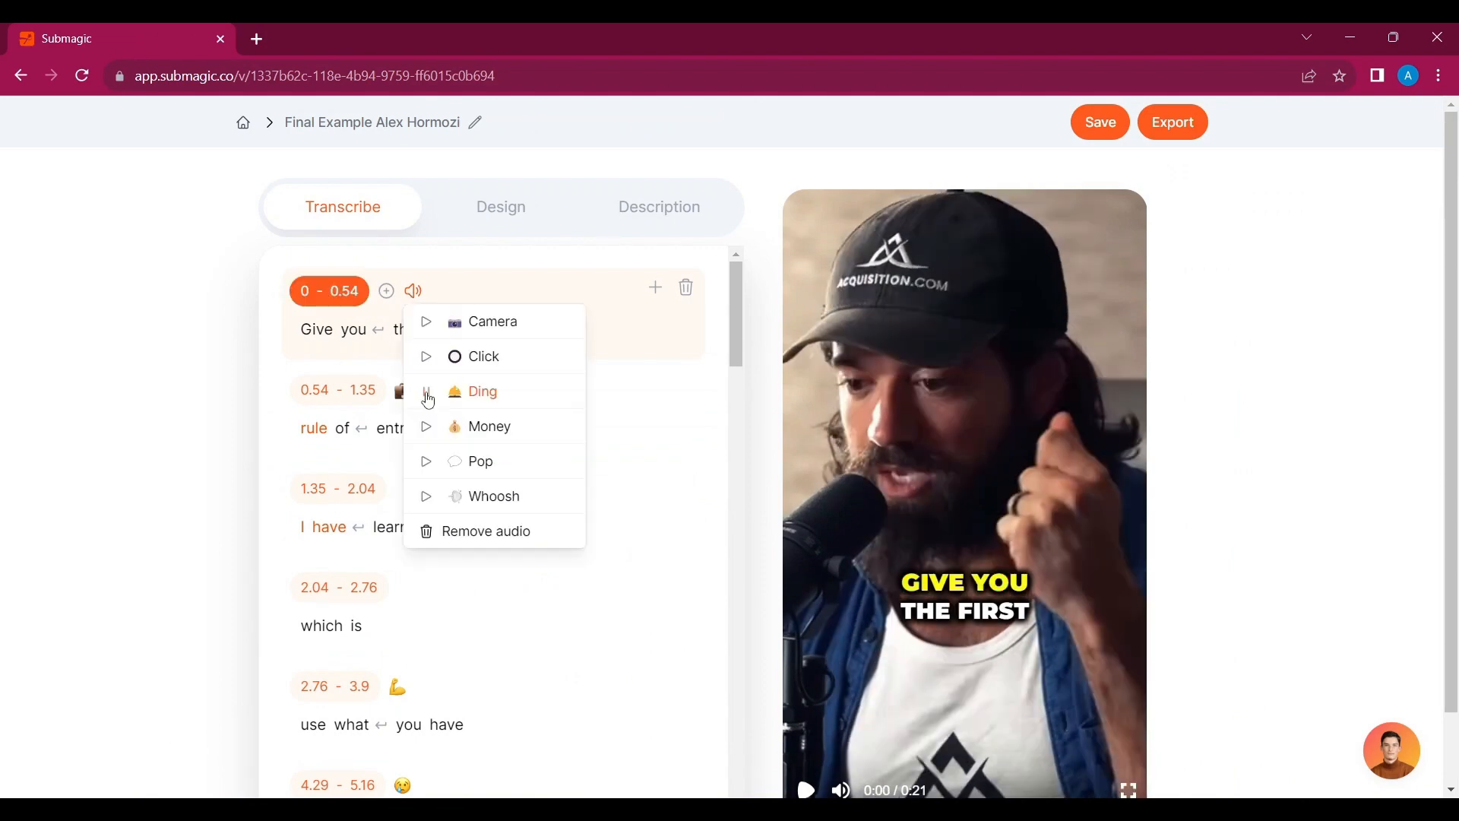
{"action": "left_click", "coordinate": [478, 395]}
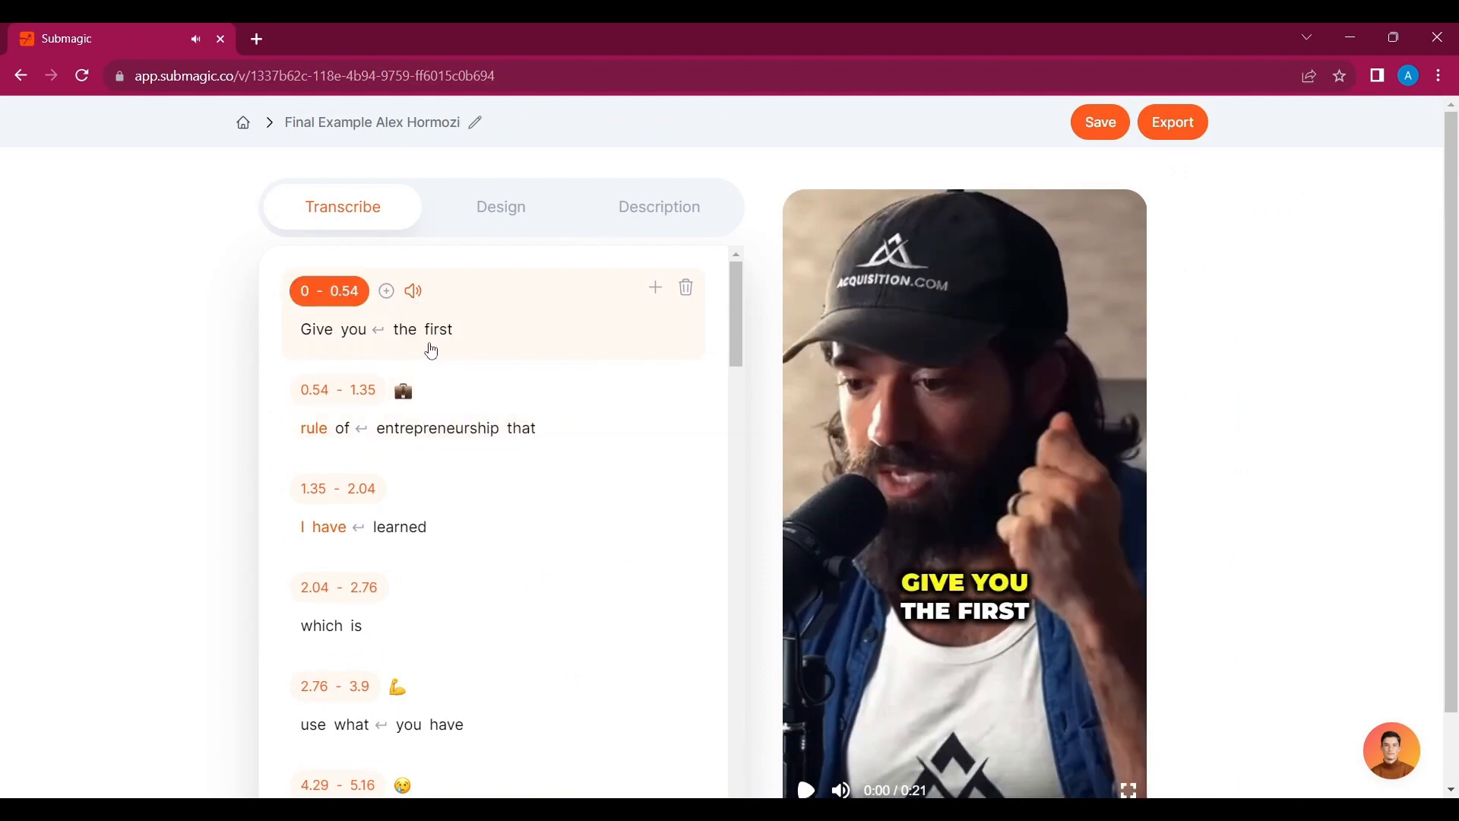
{"action": "scroll", "coordinate": [804, 721], "scroll_direction": "down", "scroll_amount": 1}
{"action": "left_click", "coordinate": [806, 711]}
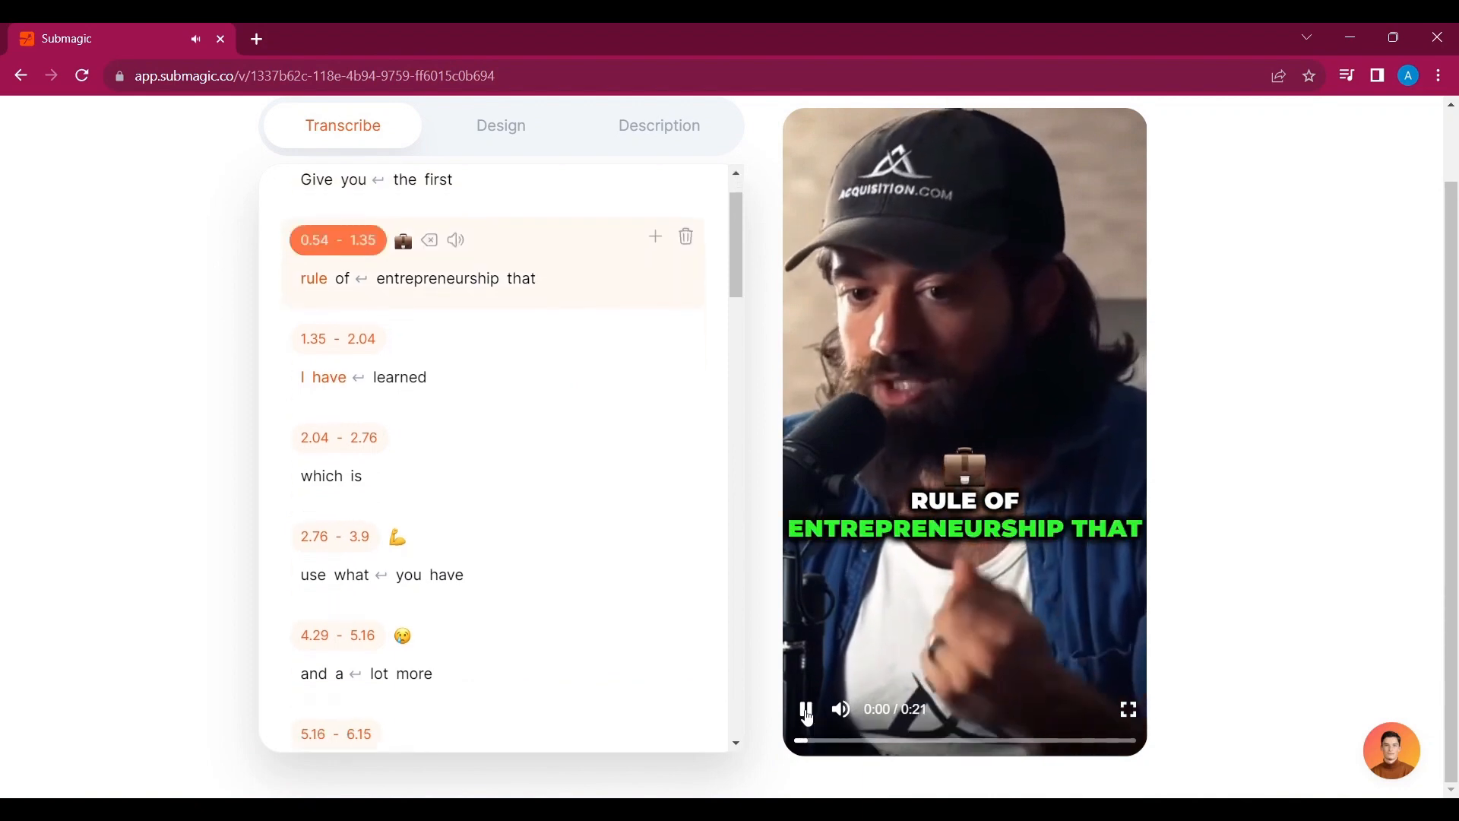
{"action": "left_click", "coordinate": [806, 711]}
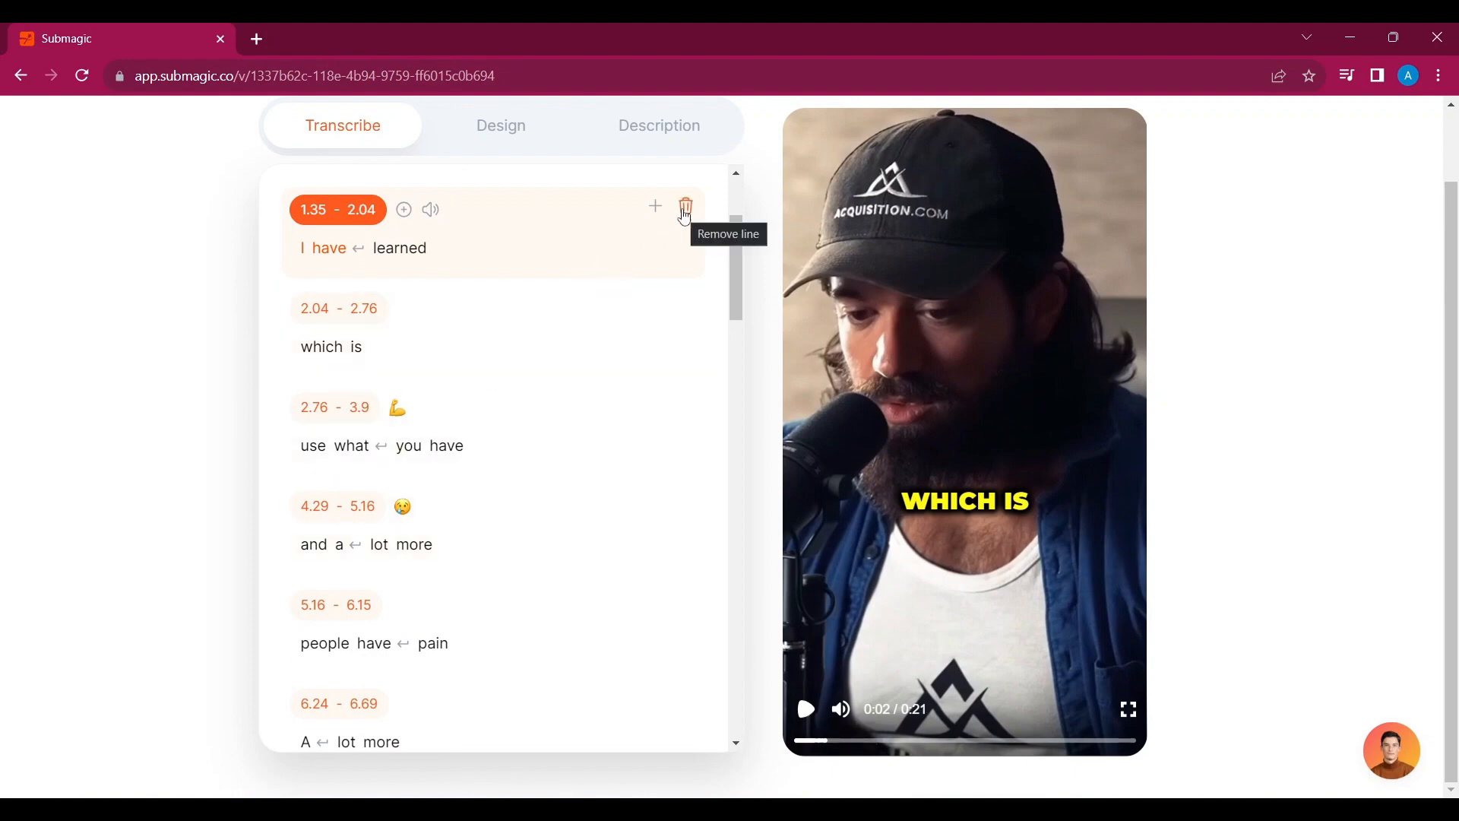
Step: Preview the David, Devin, Beast, Ali and Iman caption themes on the video
{"action": "left_click", "coordinate": [655, 207]}
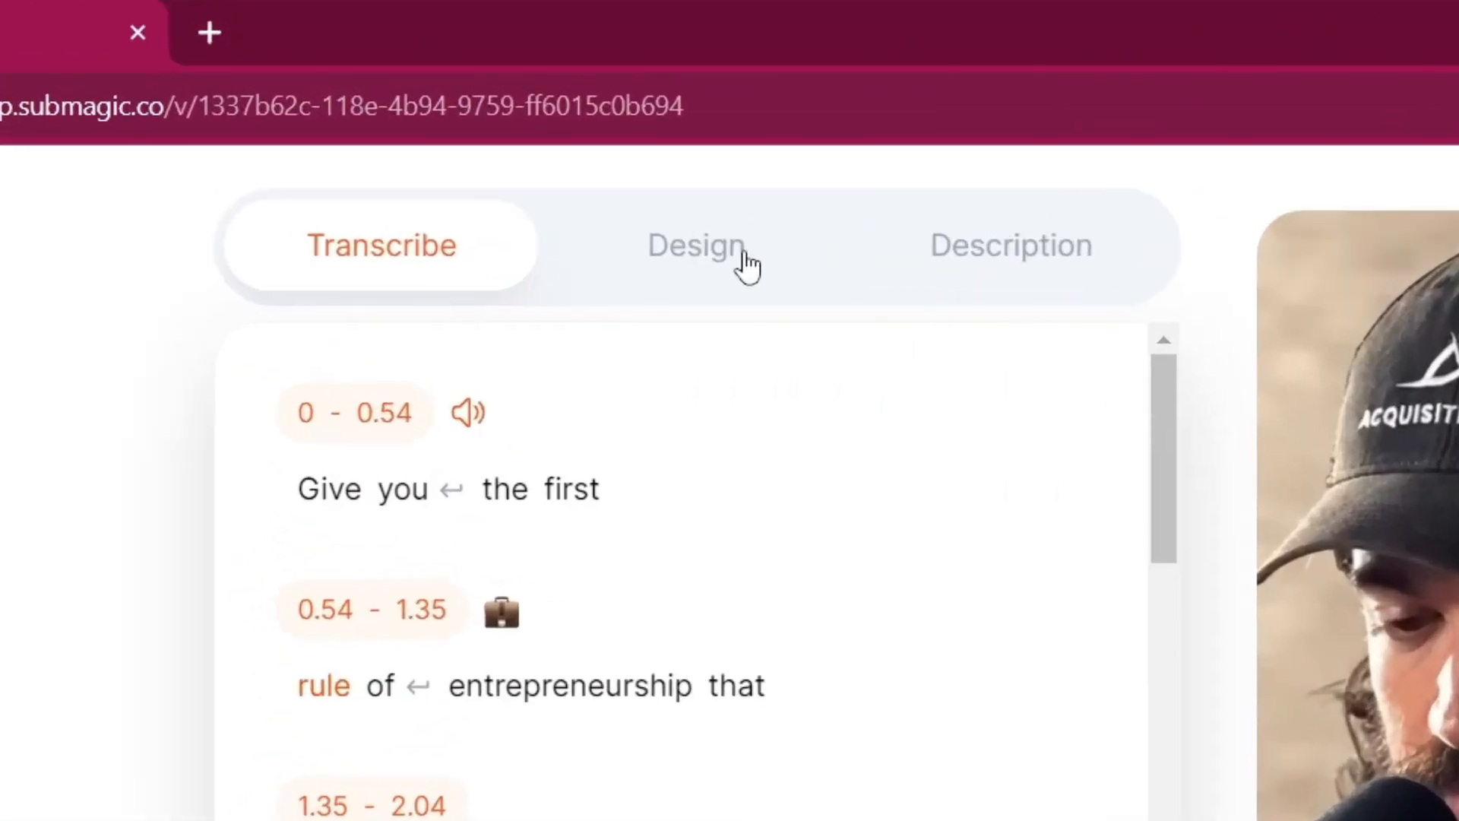
{"action": "left_click", "coordinate": [747, 262]}
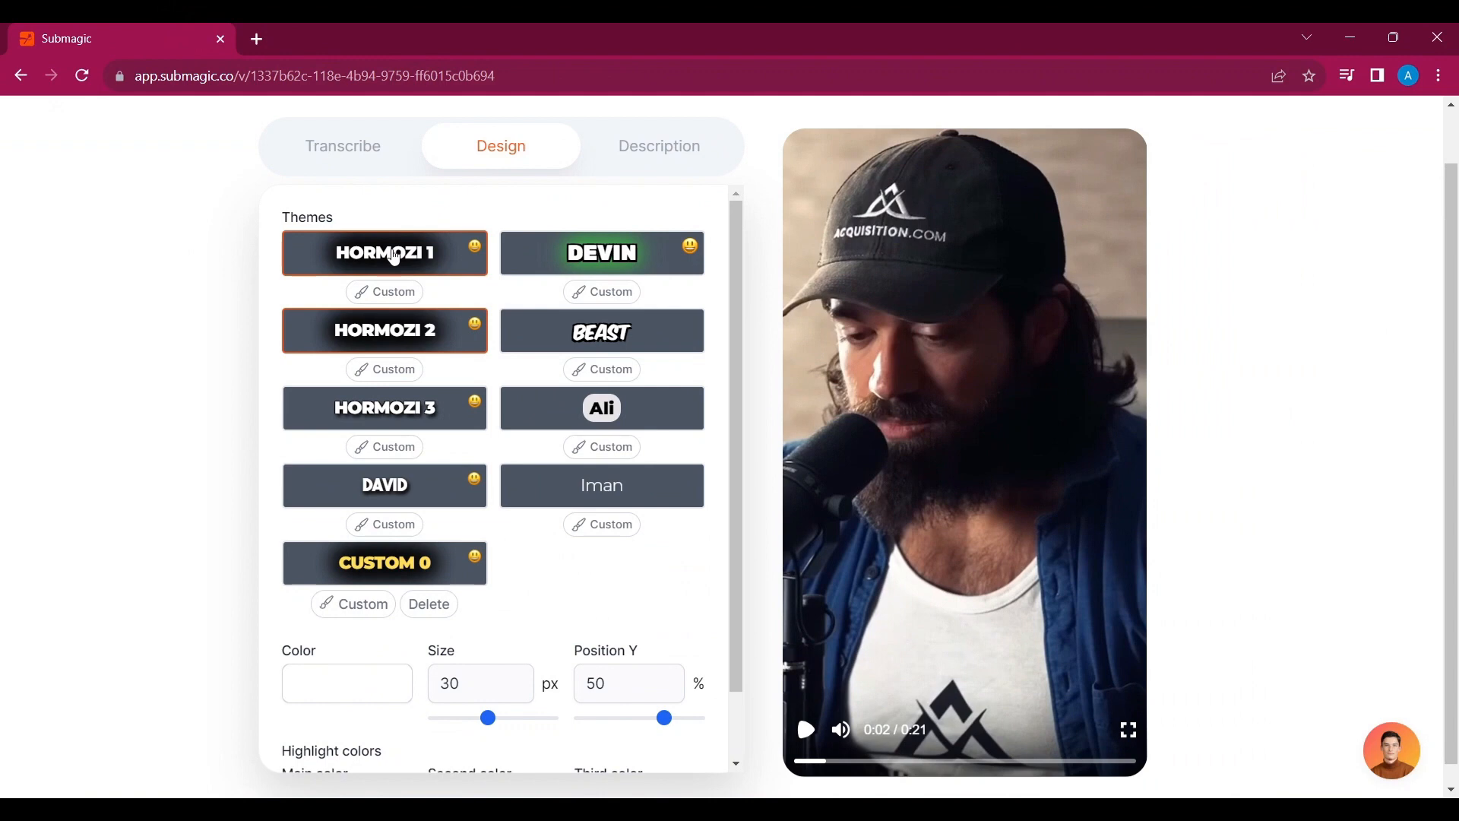
{"action": "left_click", "coordinate": [365, 486]}
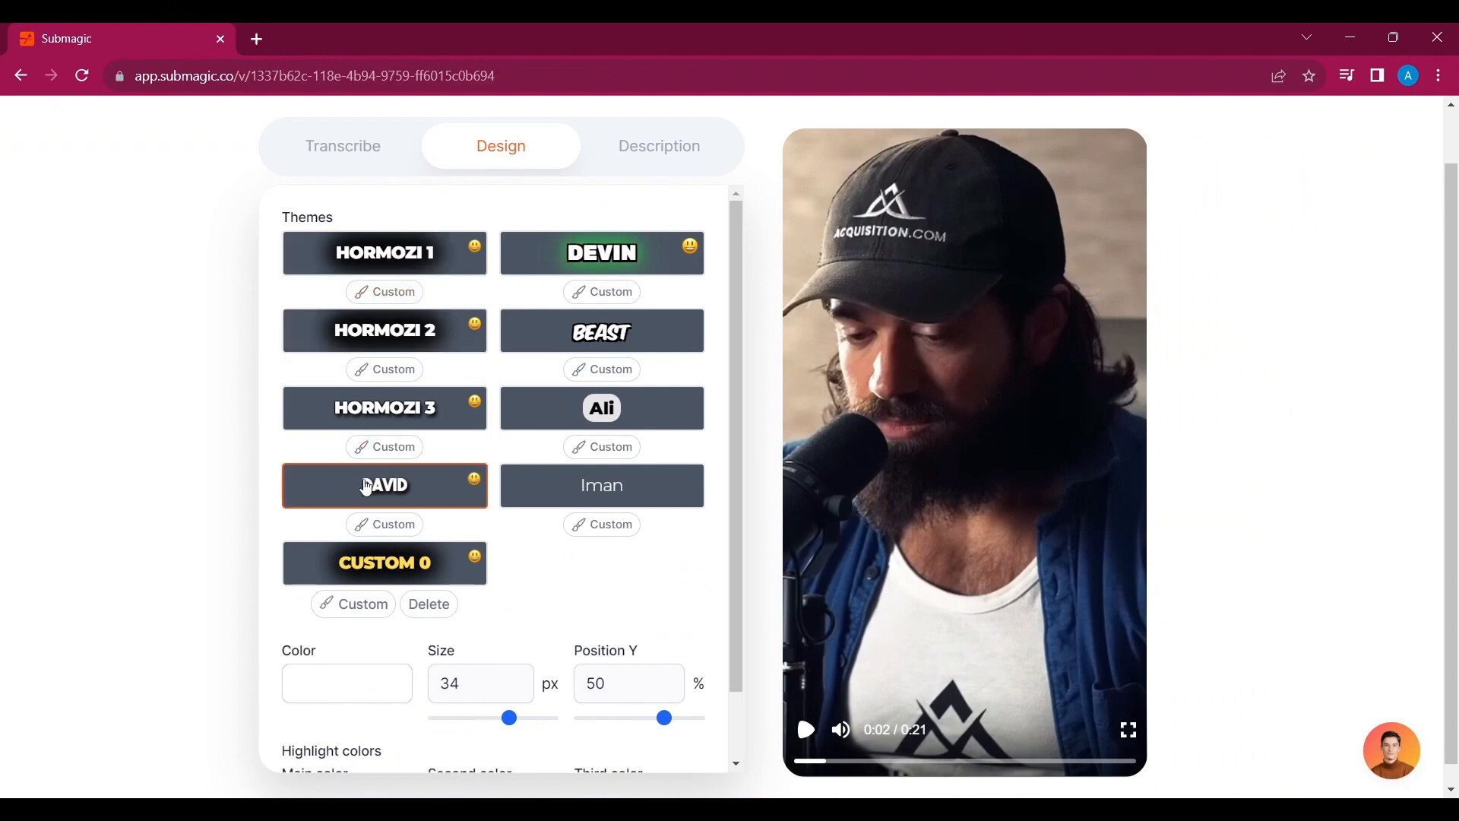
{"action": "left_click", "coordinate": [584, 265]}
{"action": "left_click", "coordinate": [581, 335]}
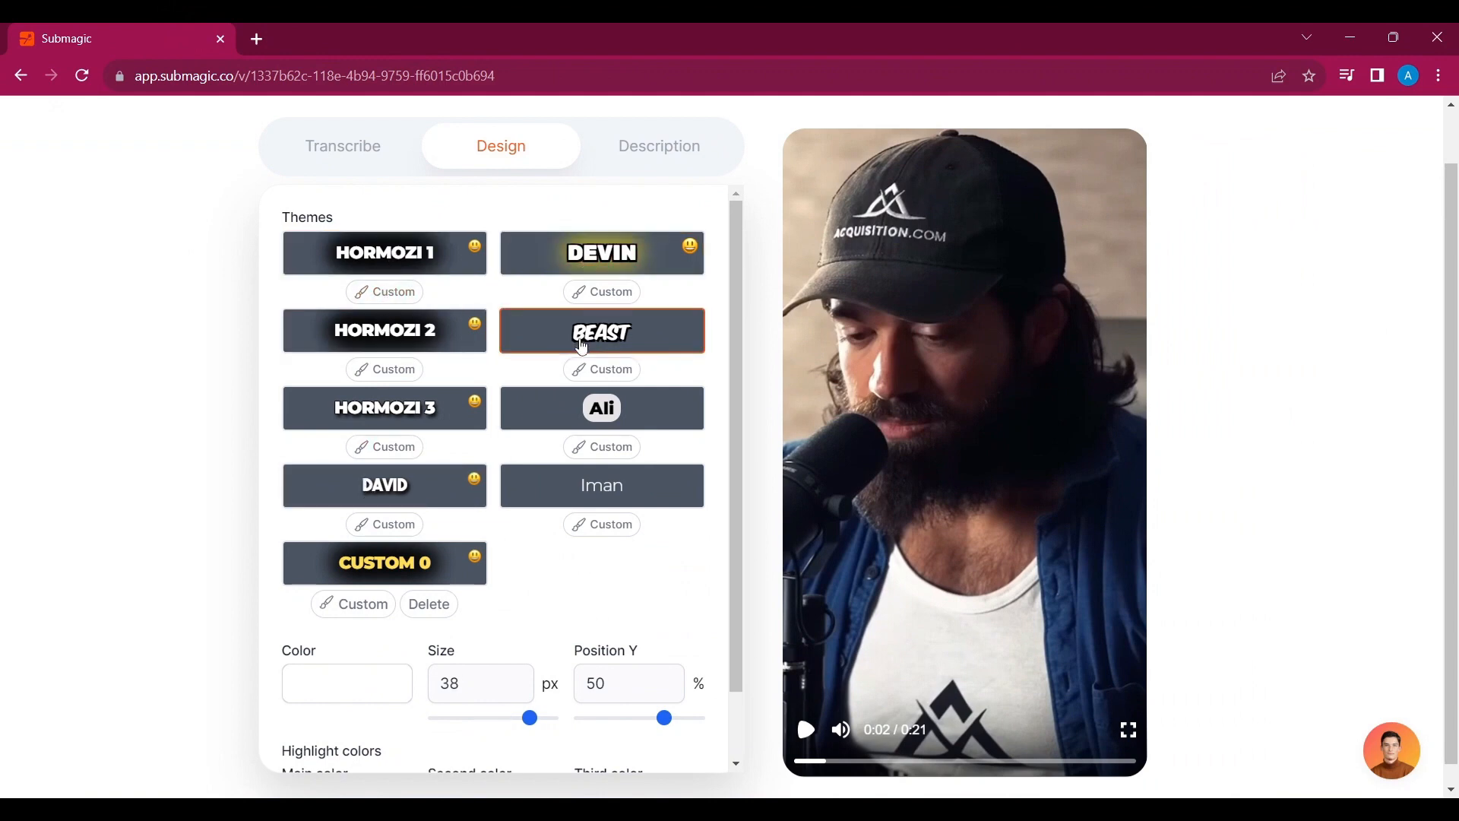
{"action": "left_click", "coordinate": [572, 414]}
{"action": "left_click", "coordinate": [566, 496]}
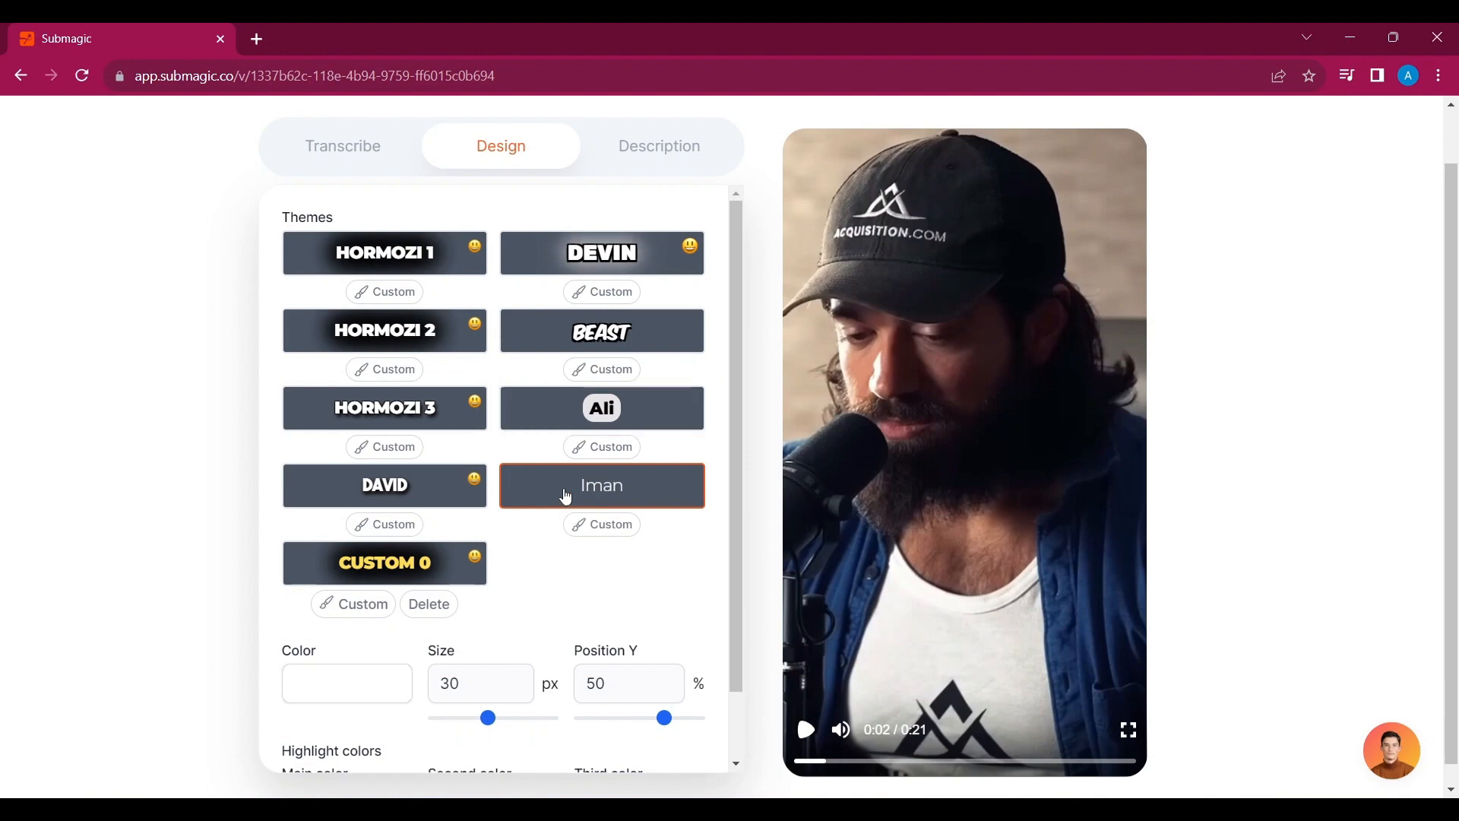
{"action": "left_click", "coordinate": [564, 411]}
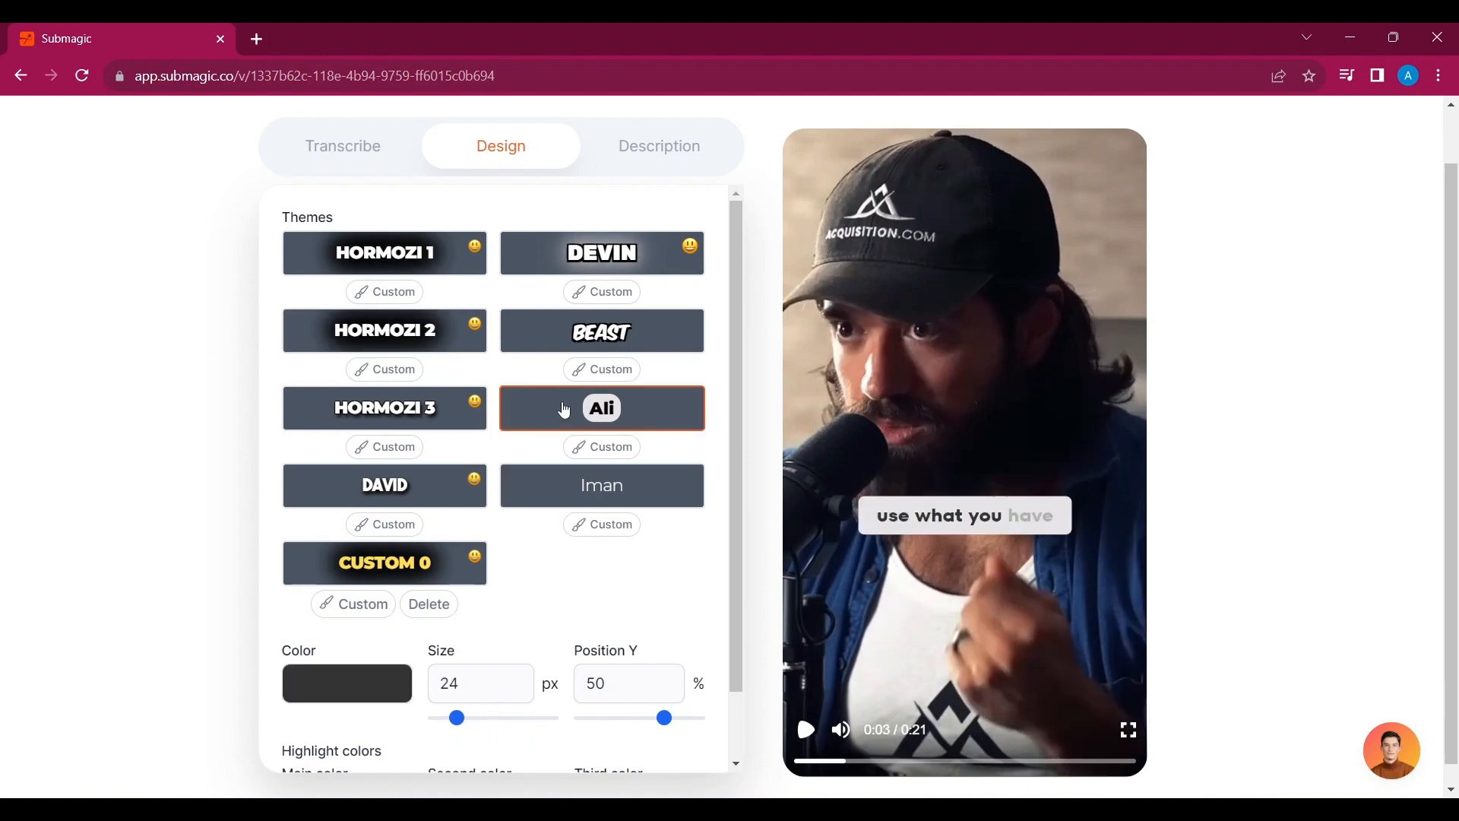
{"action": "left_click", "coordinate": [594, 342]}
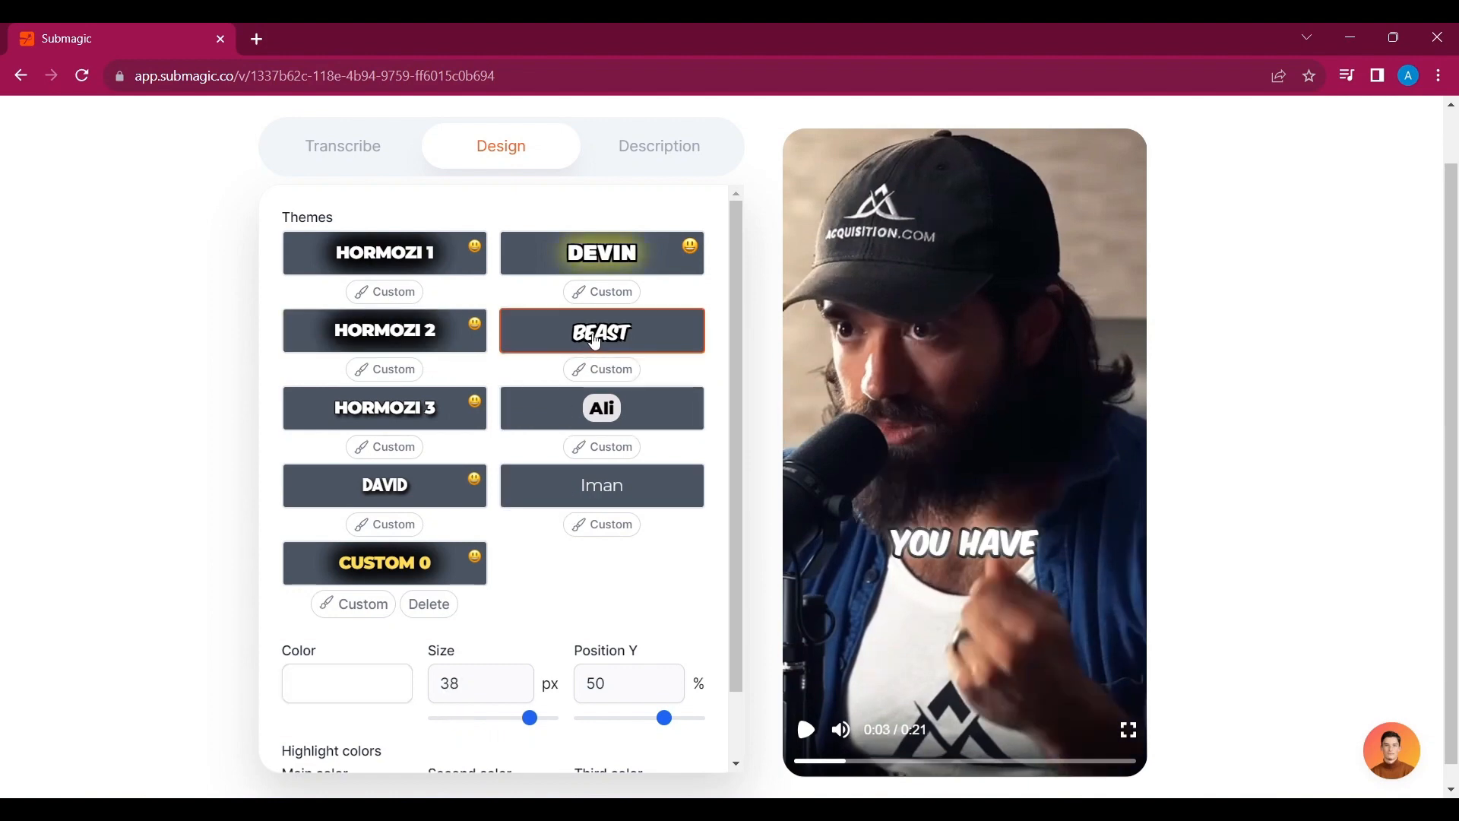
Step: Start a custom theme based on Hormozi 1 and set its font family to Roboto
{"action": "left_click", "coordinate": [385, 252]}
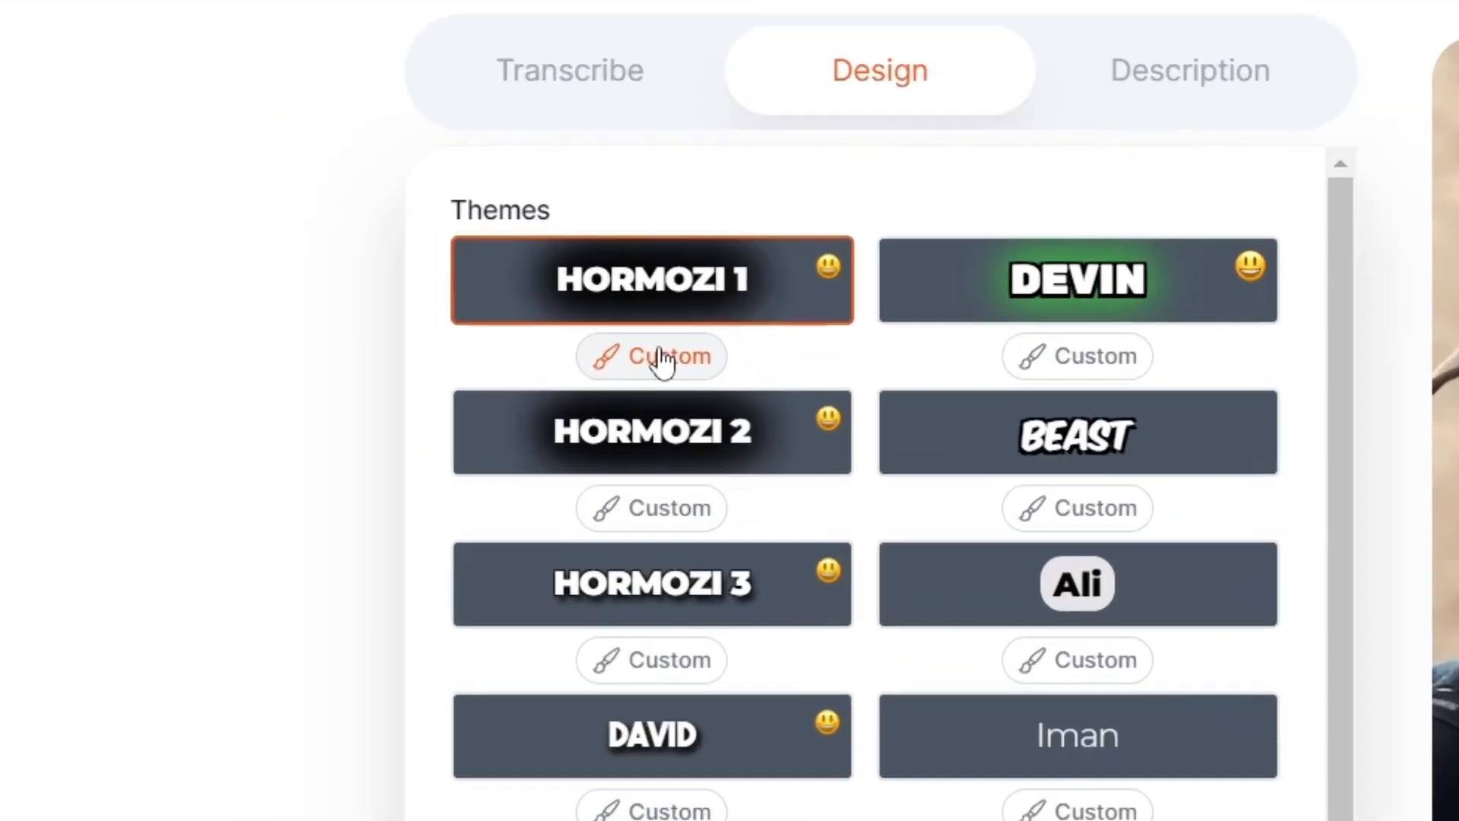
{"action": "left_click", "coordinate": [387, 292]}
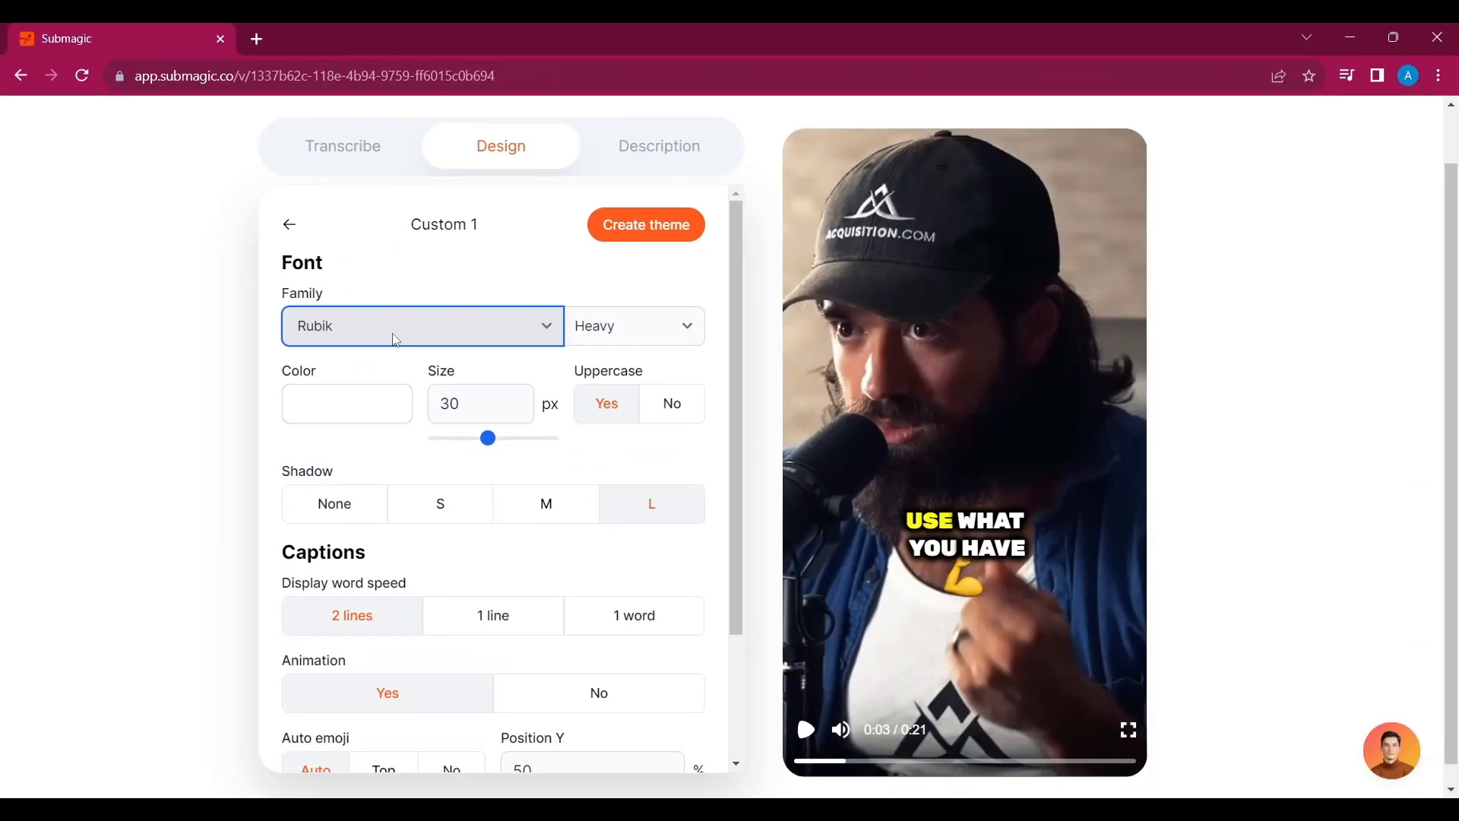
{"action": "left_click", "coordinate": [396, 340]}
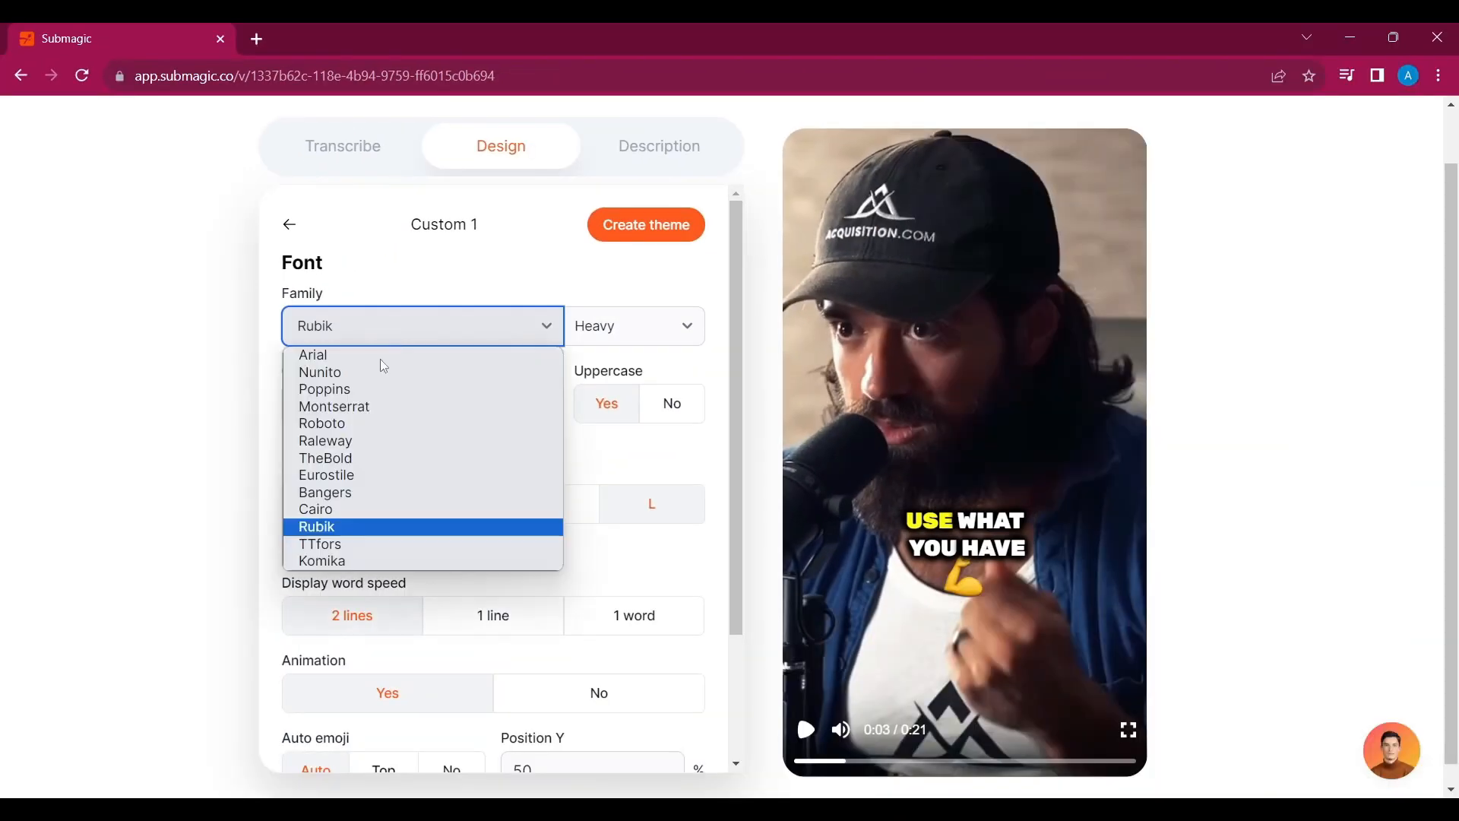
{"action": "left_click", "coordinate": [351, 424]}
Step: Try the Light and Normal weights for the Roboto font and return to Heavy
{"action": "left_click", "coordinate": [635, 327]}
{"action": "left_click", "coordinate": [622, 354]}
{"action": "left_click", "coordinate": [619, 325]}
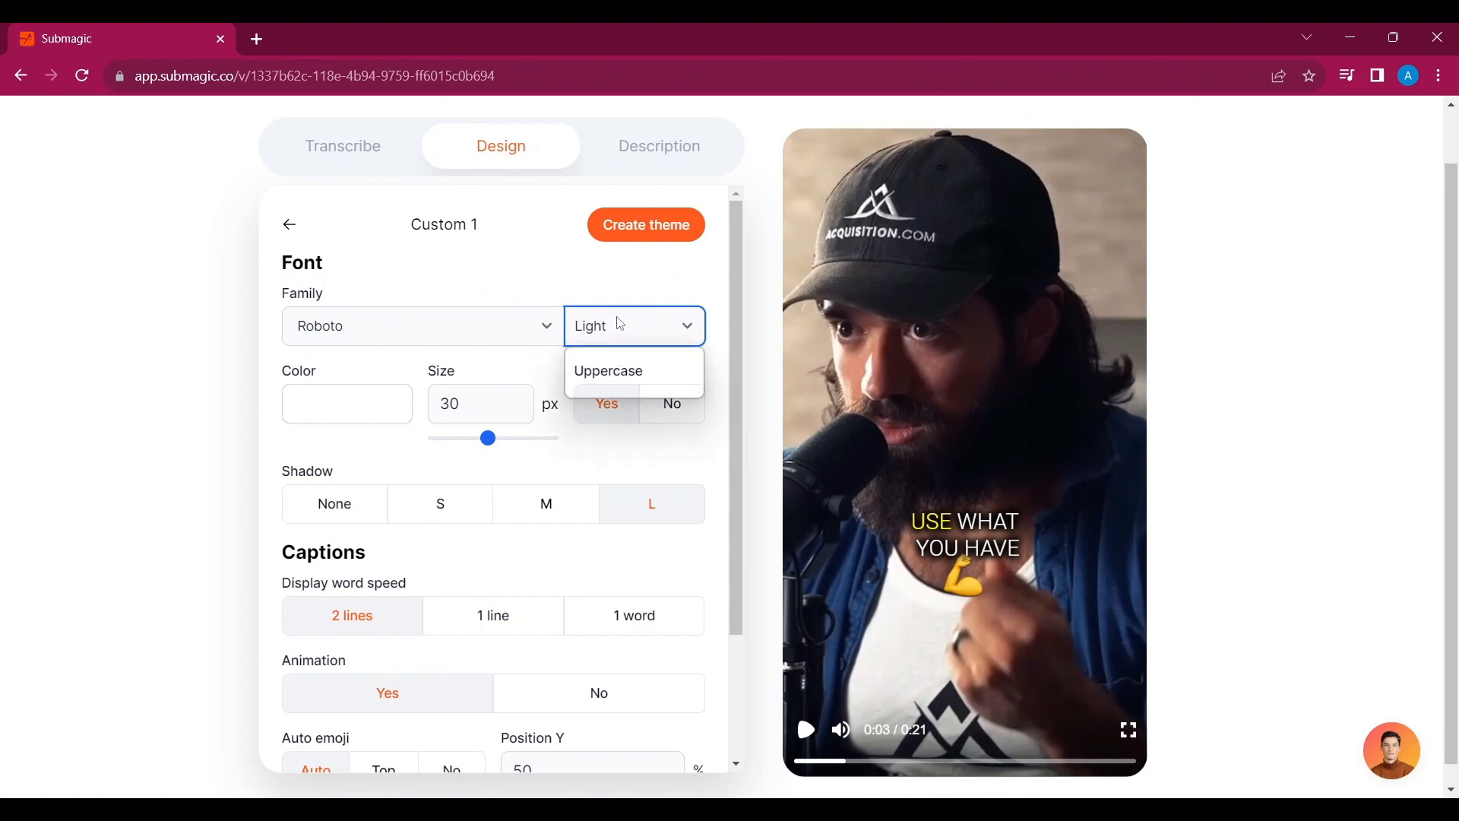
{"action": "left_click", "coordinate": [611, 371]}
{"action": "left_click", "coordinate": [614, 330]}
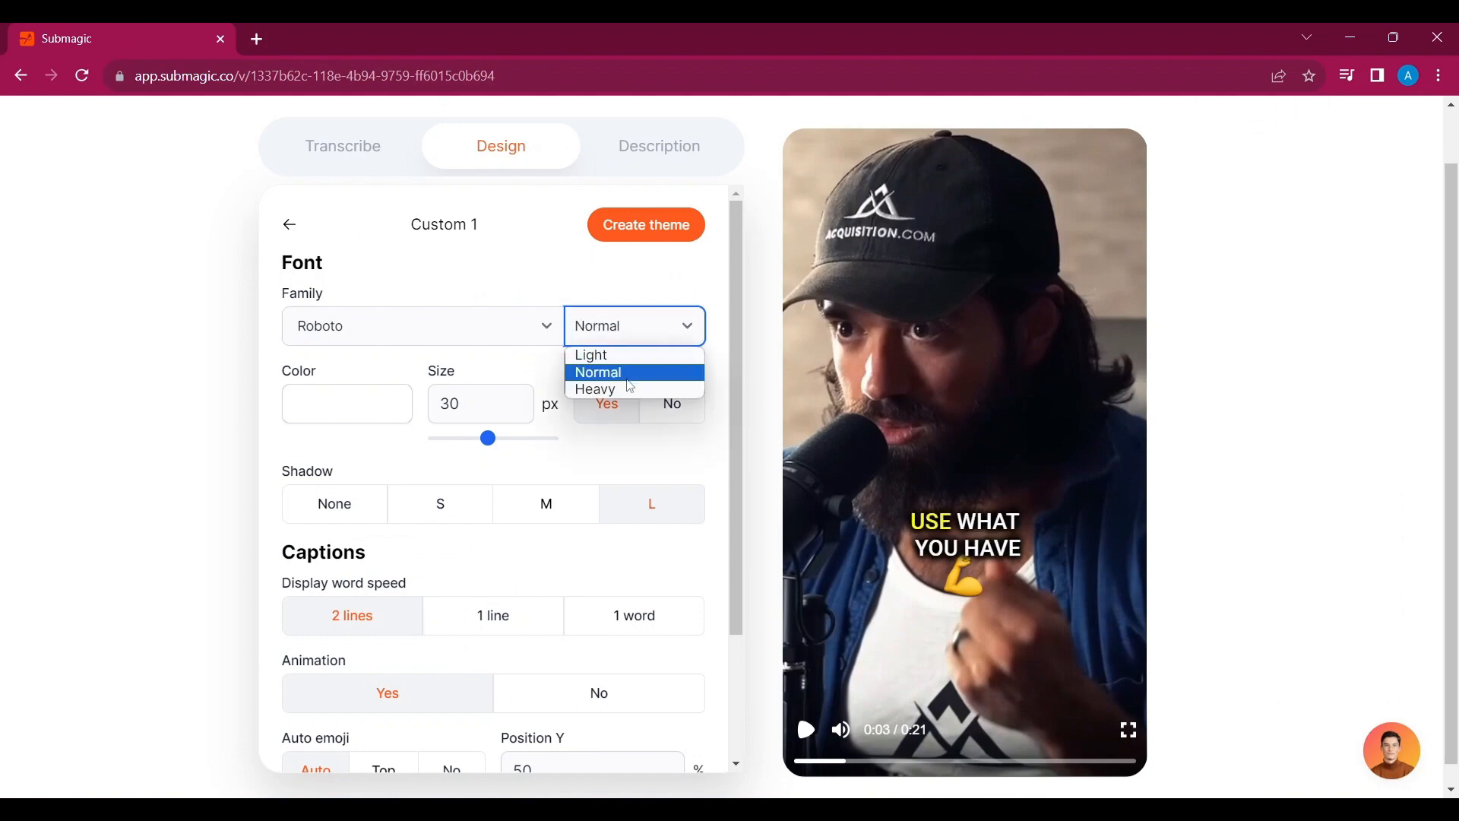
{"action": "left_click", "coordinate": [600, 389]}
Step: Set the caption font size to 34 px and try the captions without uppercase, returning to uppercase
{"action": "left_click", "coordinate": [499, 438]}
{"action": "mouse_move", "coordinate": [501, 465]}
{"action": "left_mouse_down"}
{"action": "mouse_move", "coordinate": [469, 469]}
{"action": "mouse_move", "coordinate": [514, 462]}
{"action": "left_mouse_up"}
{"action": "left_click", "coordinate": [671, 404]}
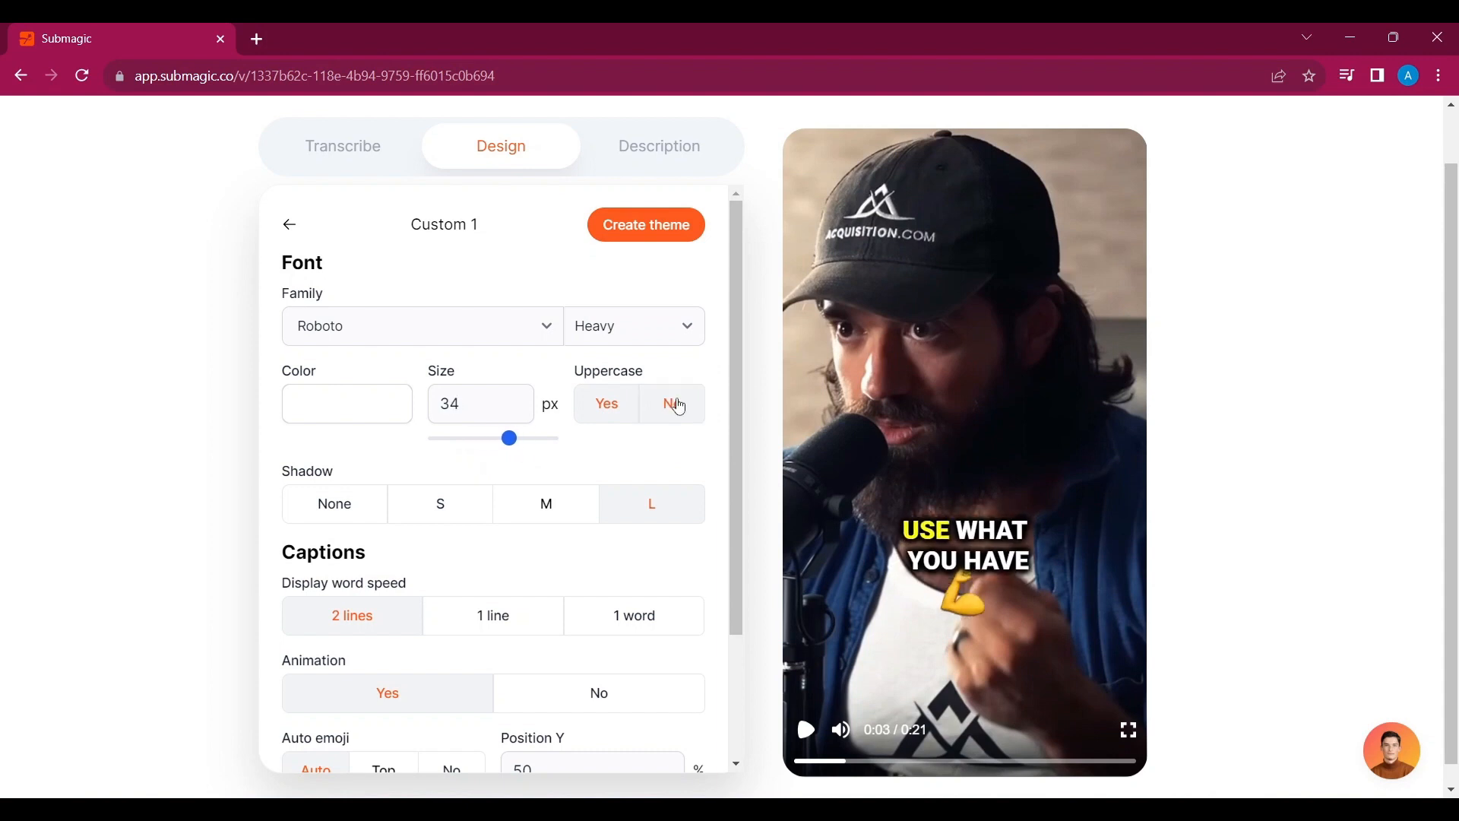
{"action": "left_click", "coordinate": [610, 413]}
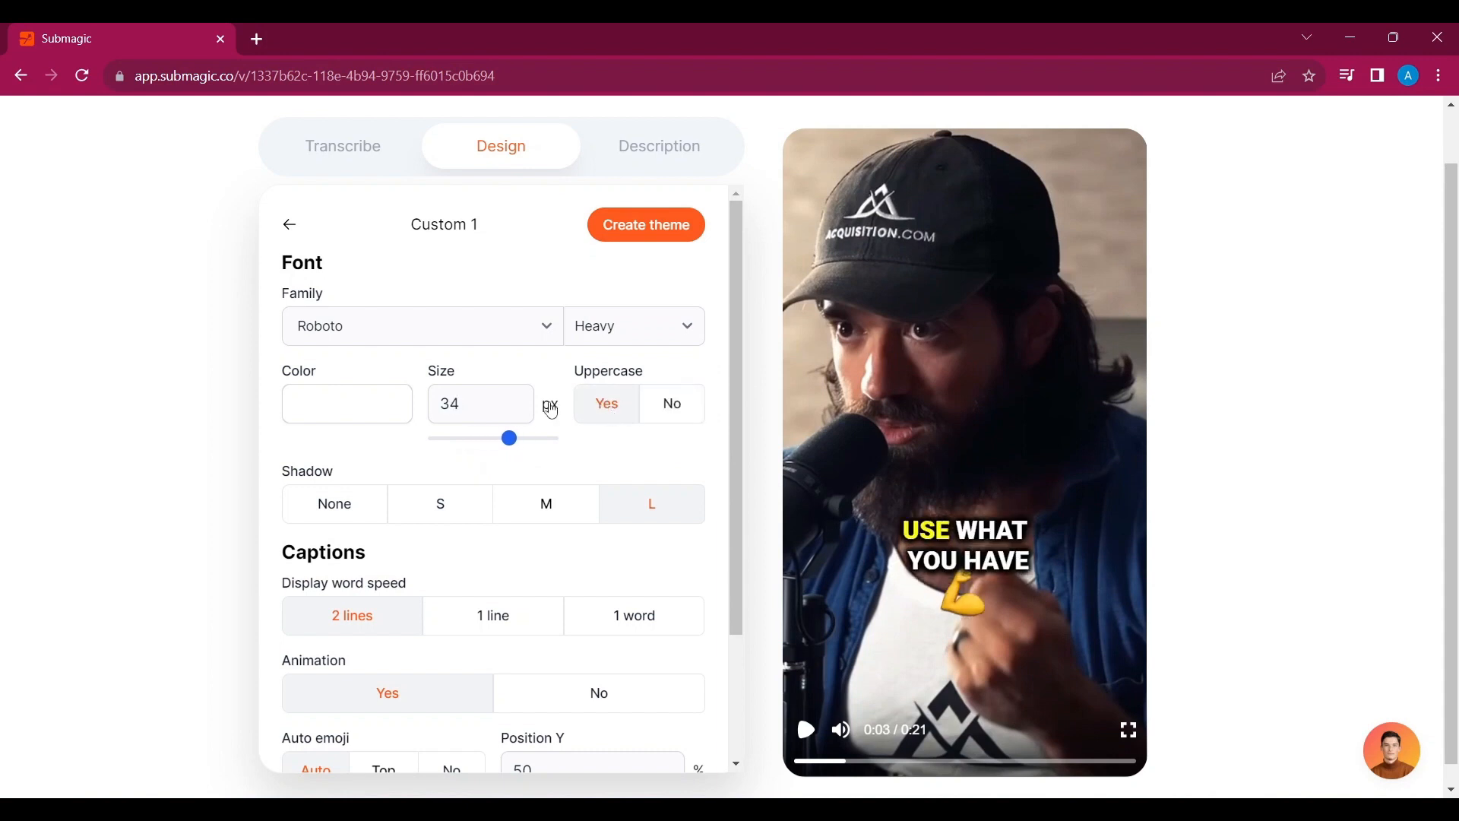
Step: Try the None, S and M caption shadows and return to L
{"action": "scroll", "coordinate": [358, 493], "scroll_direction": "down", "scroll_amount": 1}
{"action": "left_click", "coordinate": [357, 491]}
{"action": "left_click", "coordinate": [459, 488]}
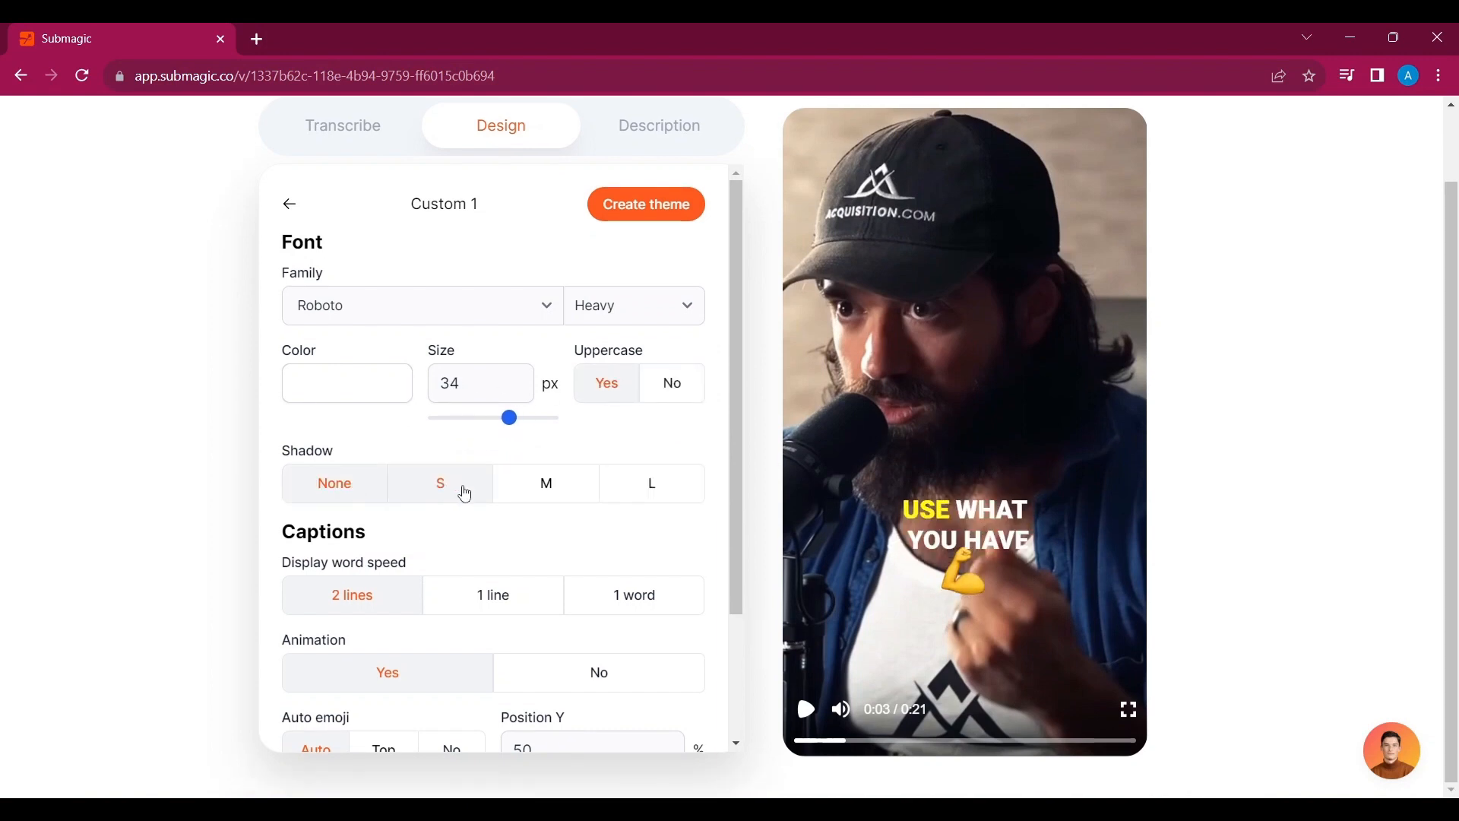
{"action": "left_click", "coordinate": [548, 488]}
{"action": "left_click", "coordinate": [665, 484]}
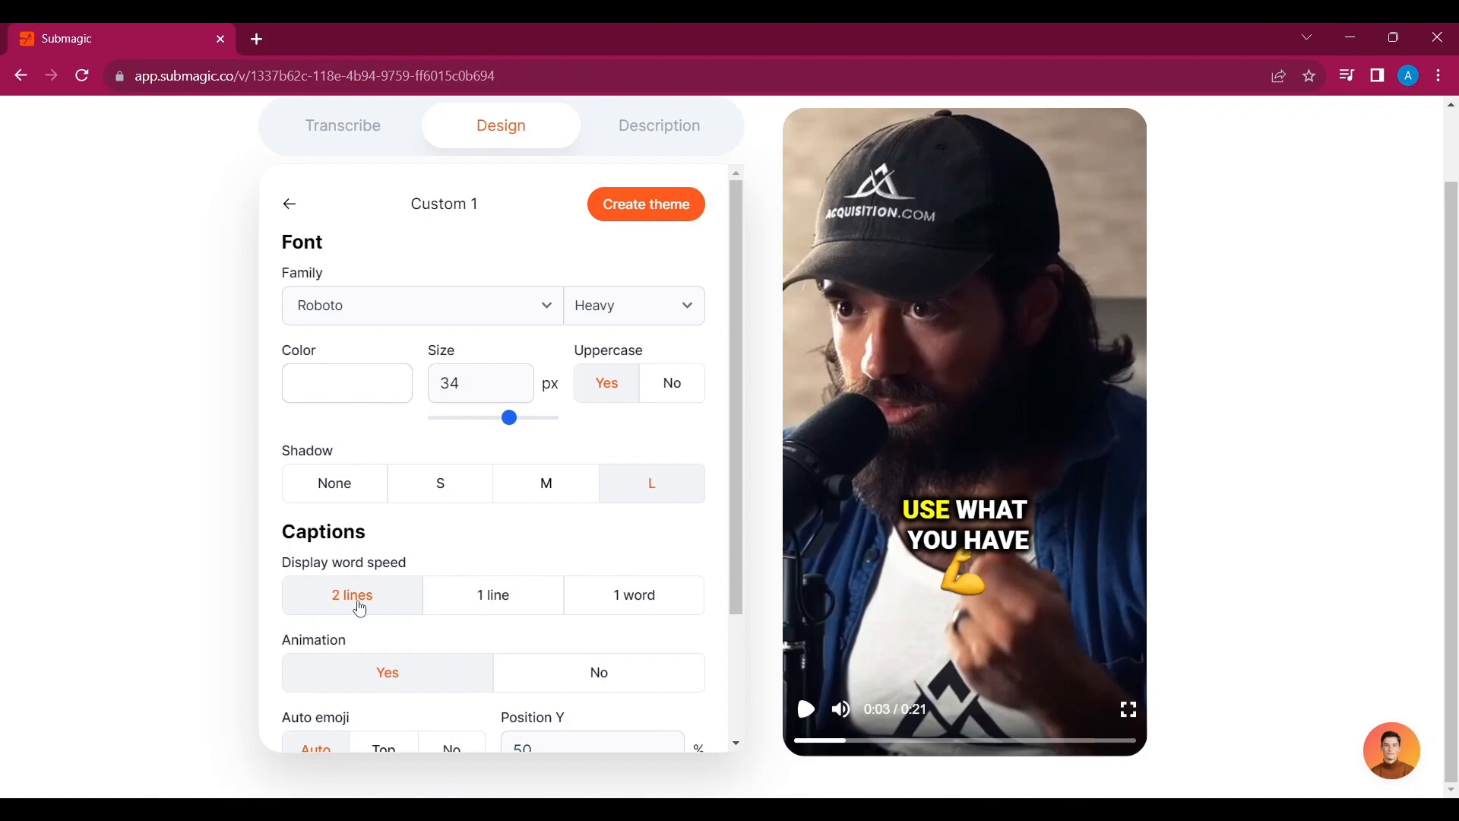
Step: Try the 1 line and 1 word caption display speeds and return to 2 lines
{"action": "left_click", "coordinate": [465, 610]}
{"action": "left_click", "coordinate": [634, 599]}
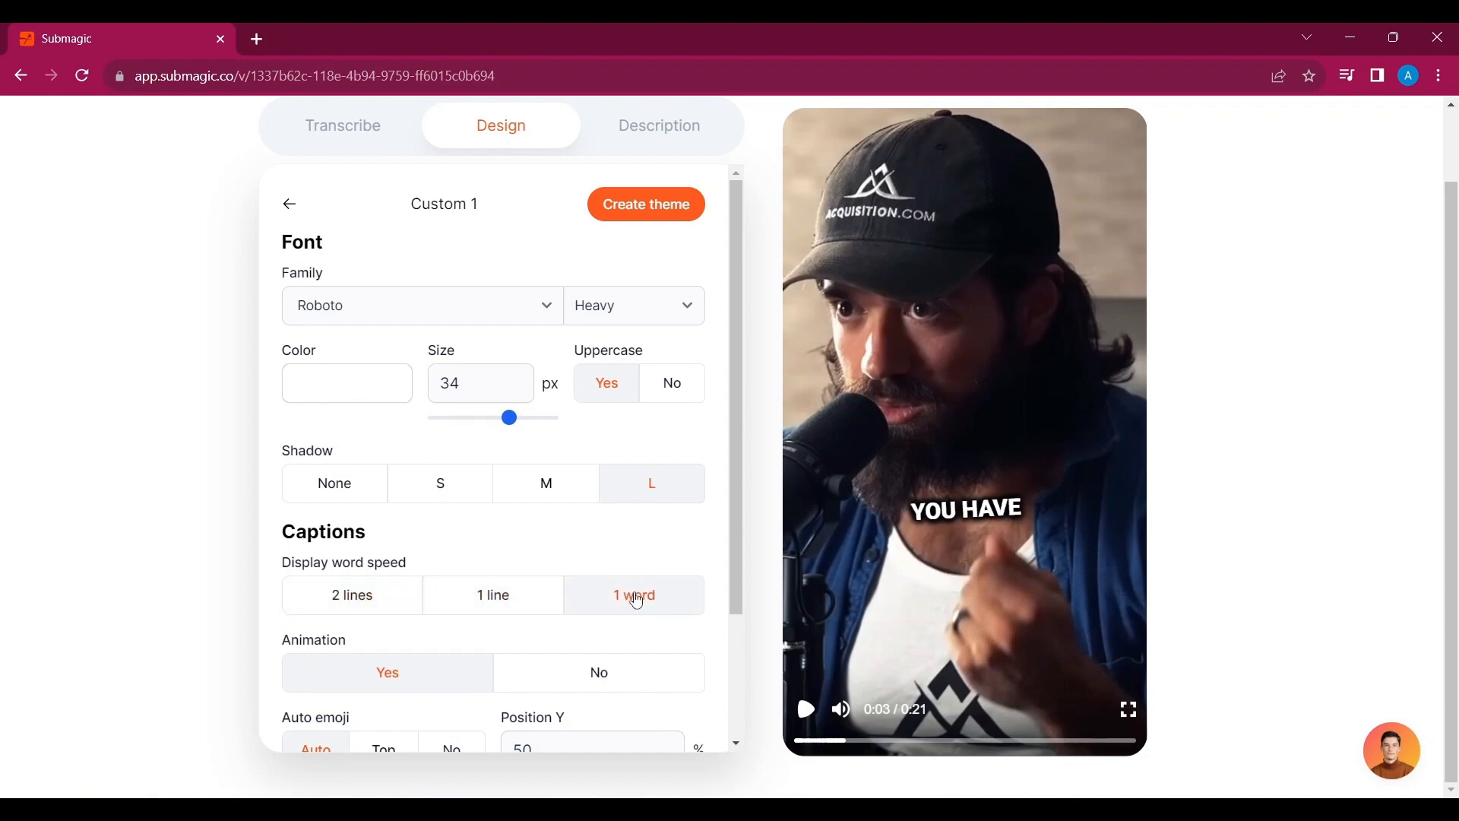
{"action": "left_click", "coordinate": [342, 588]}
Step: Try disabling the caption animation and turn it back on
{"action": "scroll", "coordinate": [395, 570], "scroll_direction": "down", "scroll_amount": 2}
{"action": "left_click", "coordinate": [559, 530]}
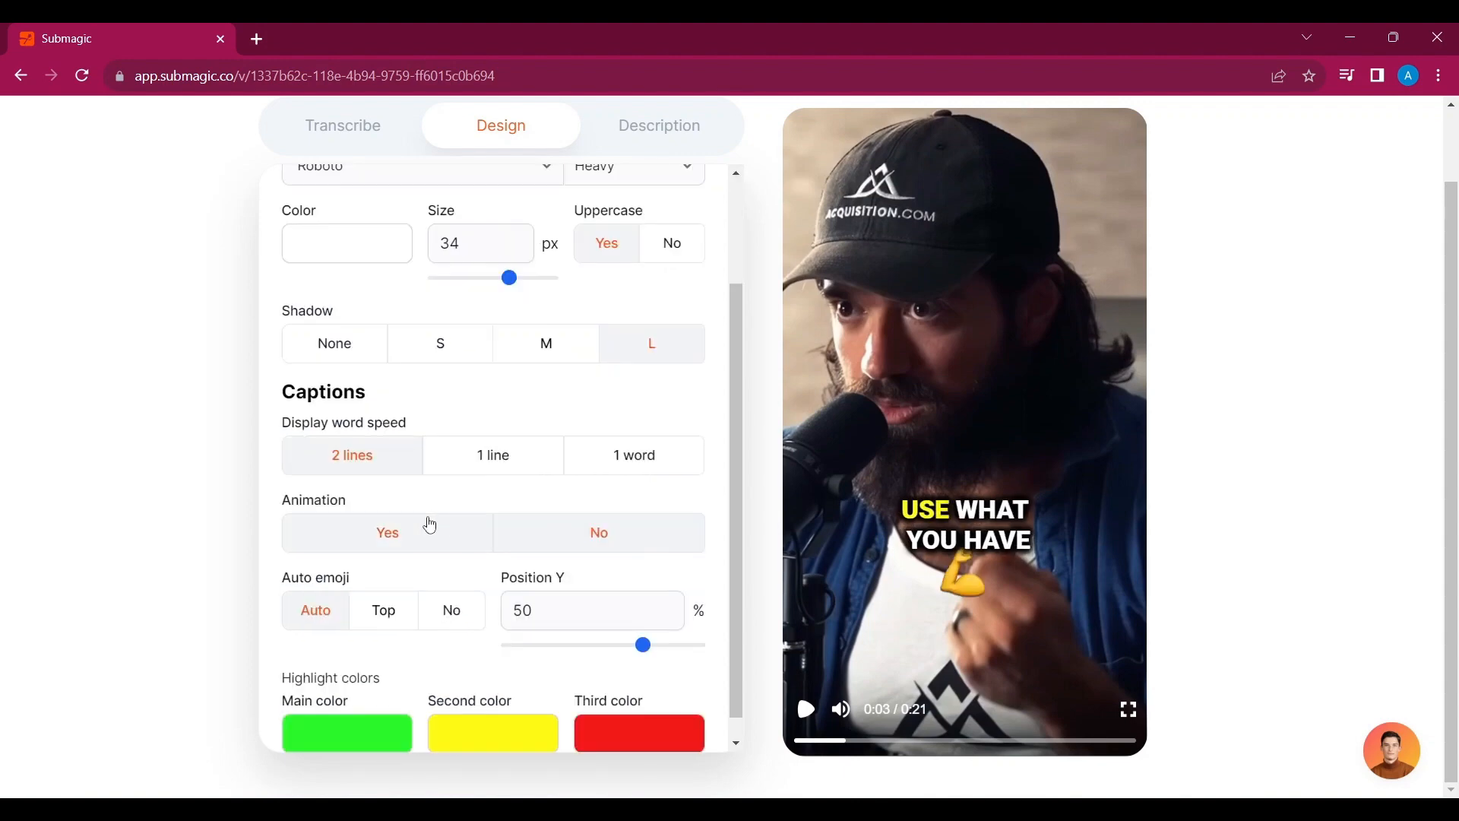
{"action": "left_click", "coordinate": [413, 526]}
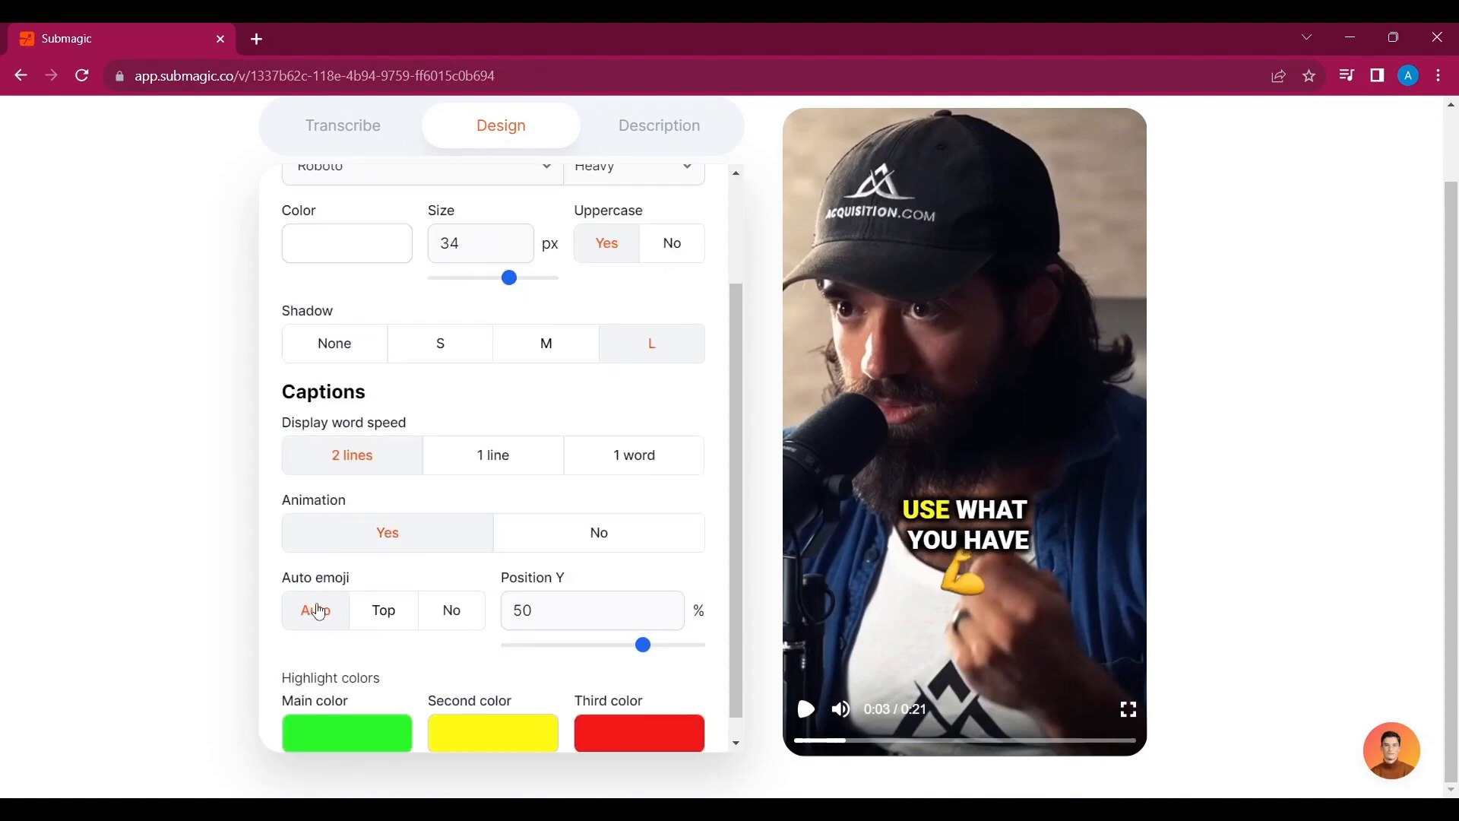
Step: Turn off auto emoji after trying the Top placement, and set the captions' vertical position to 51%
{"action": "left_click", "coordinate": [376, 623]}
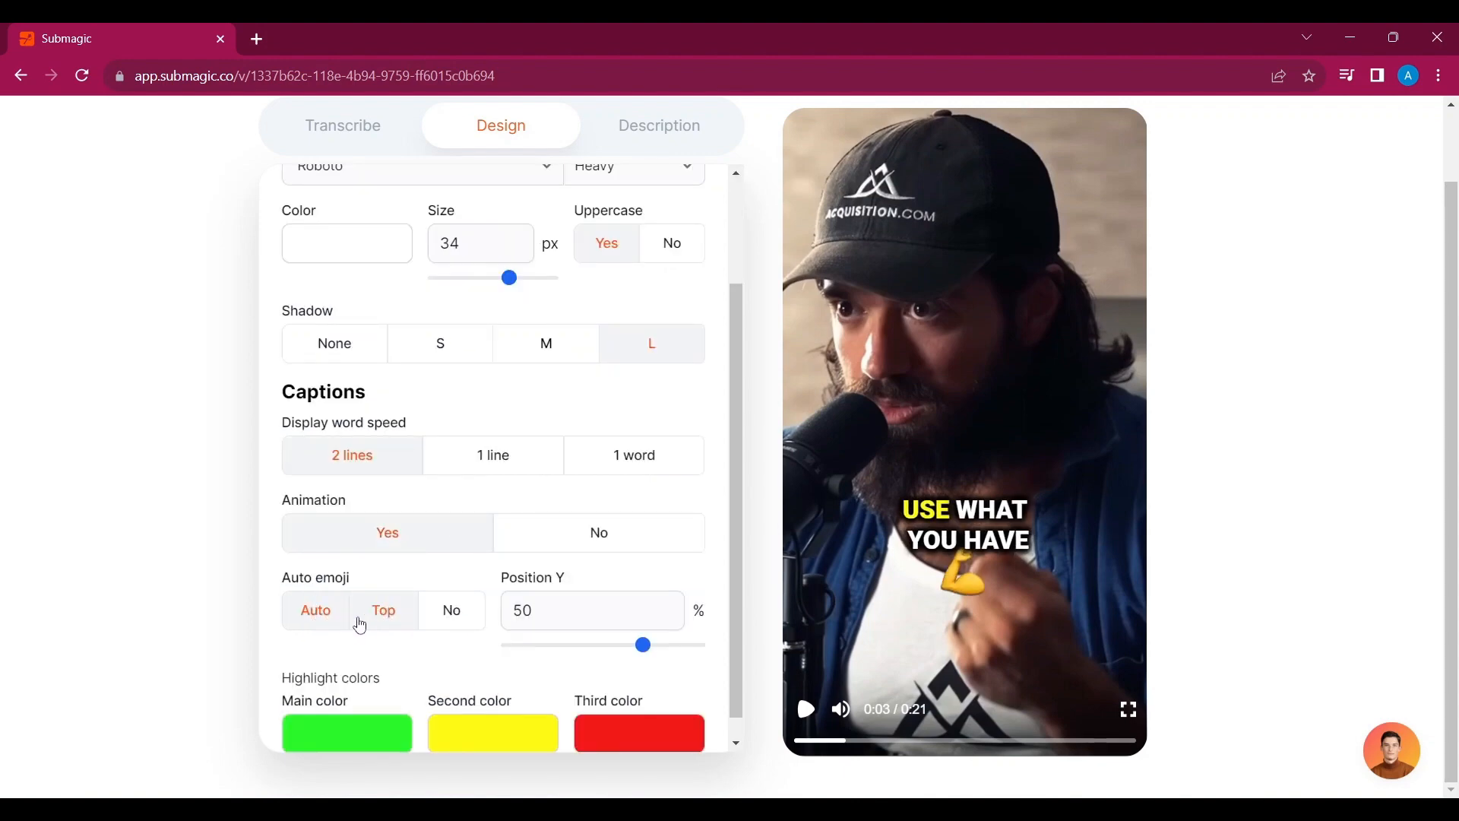
{"action": "left_click", "coordinate": [452, 614]}
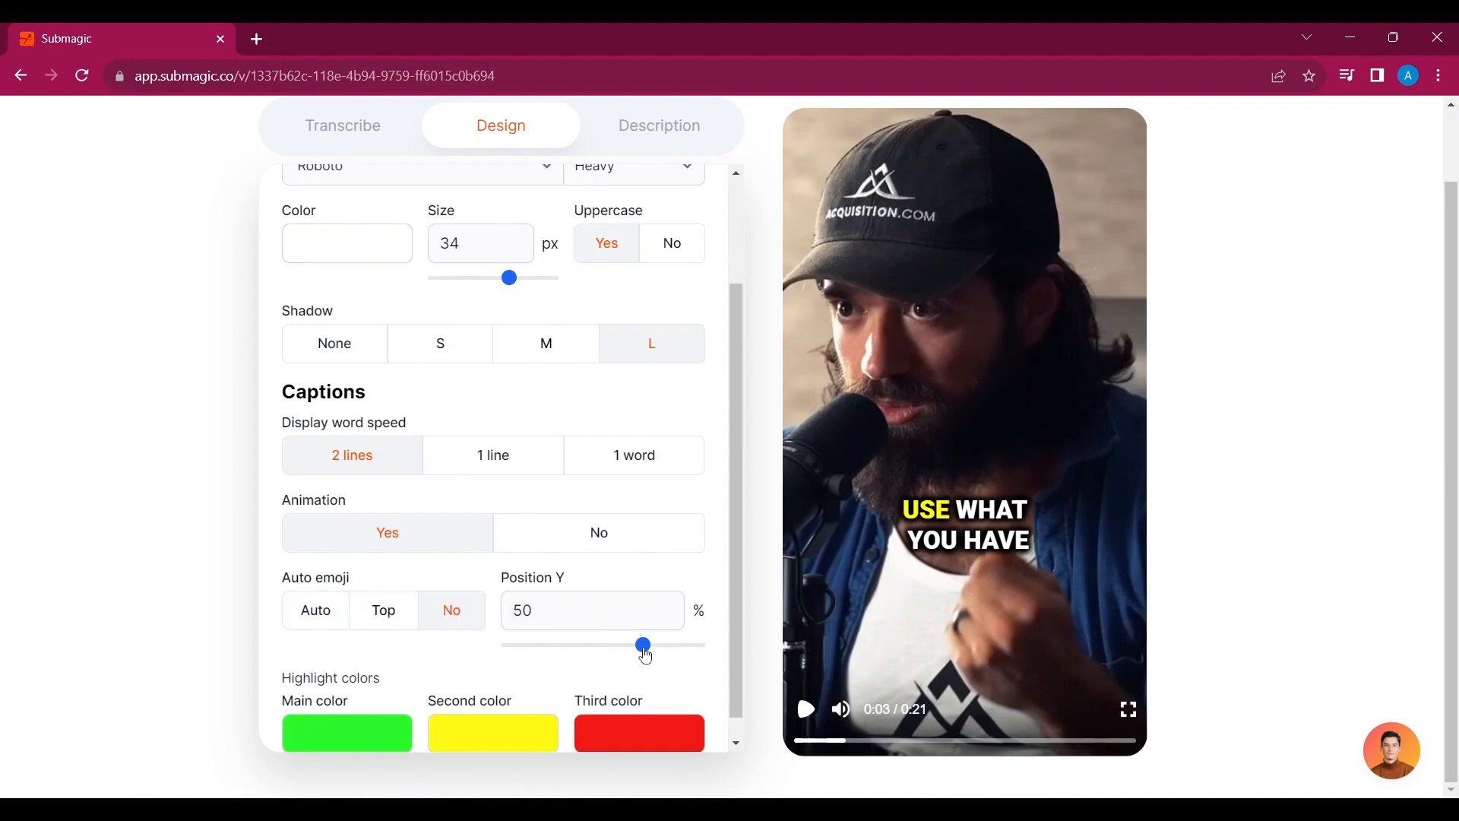
{"action": "mouse_move", "coordinate": [645, 655]}
{"action": "left_mouse_down"}
{"action": "mouse_move", "coordinate": [577, 655]}
{"action": "mouse_move", "coordinate": [664, 658]}
{"action": "mouse_move", "coordinate": [594, 660]}
{"action": "mouse_move", "coordinate": [650, 662]}
{"action": "left_mouse_up"}
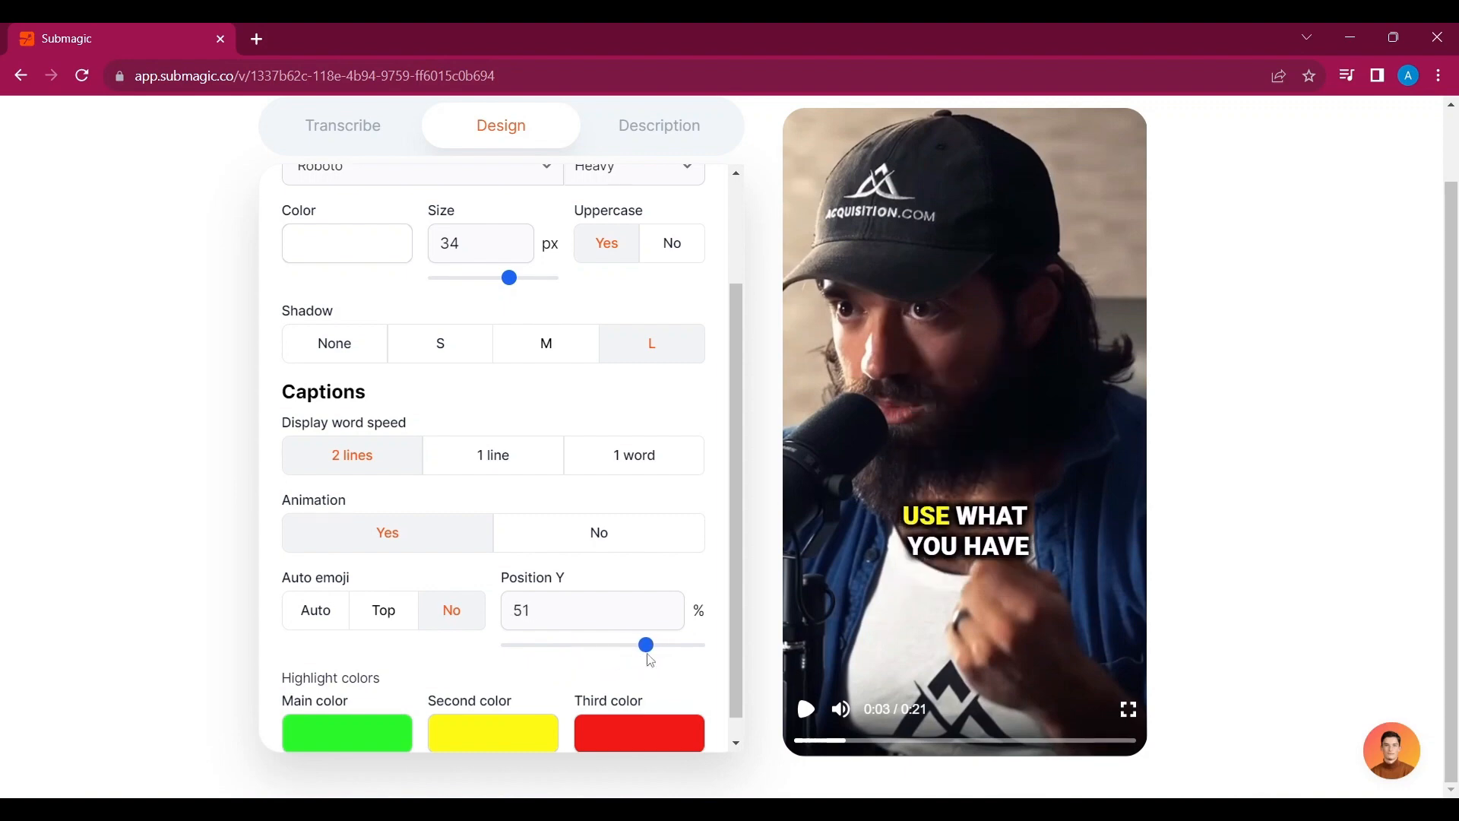
Step: Change the second highlight color of the custom theme to blue
{"action": "scroll", "coordinate": [650, 660], "scroll_direction": "down", "scroll_amount": 1}
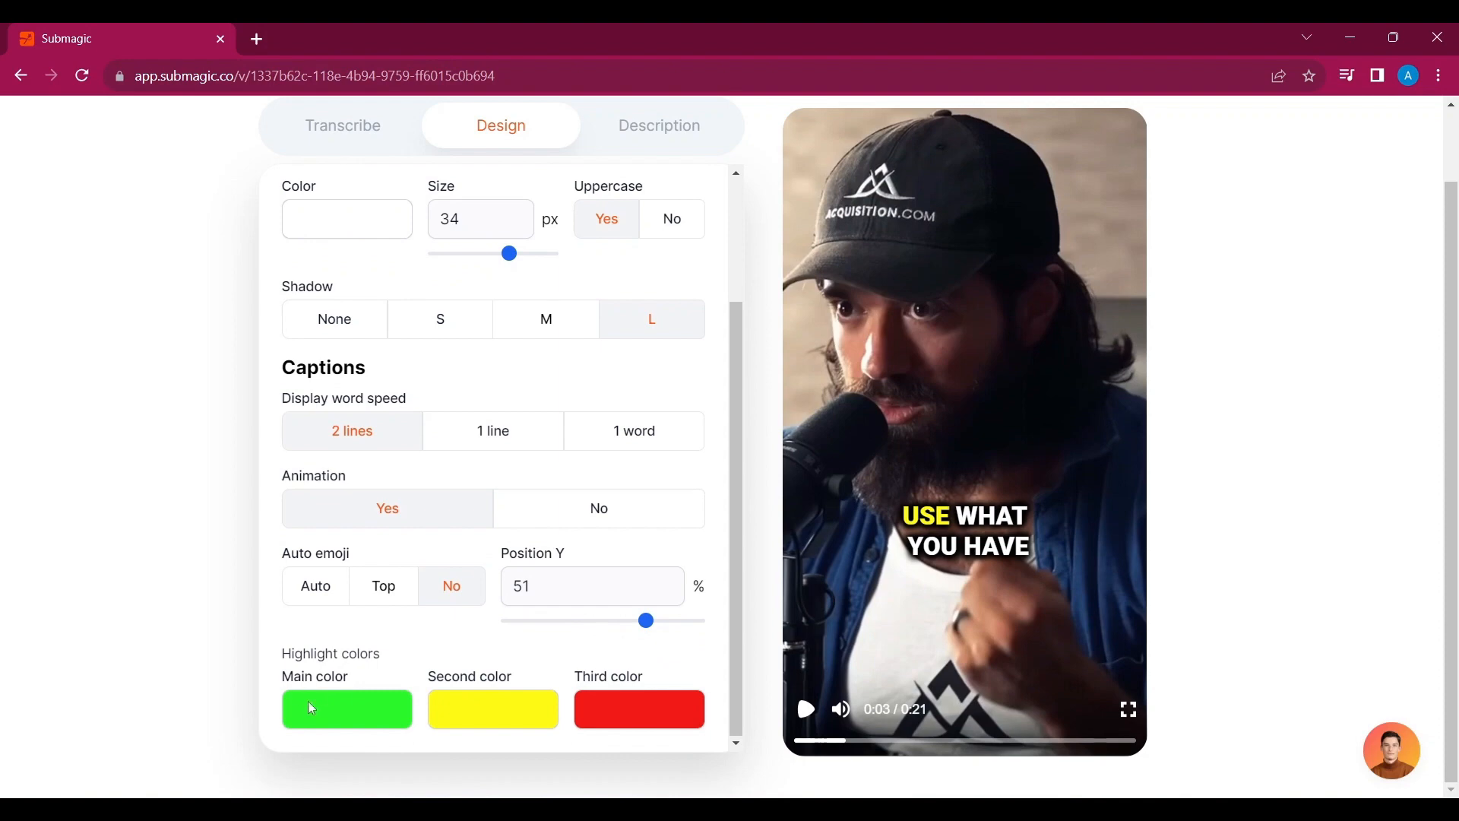
{"action": "left_click", "coordinate": [501, 710]}
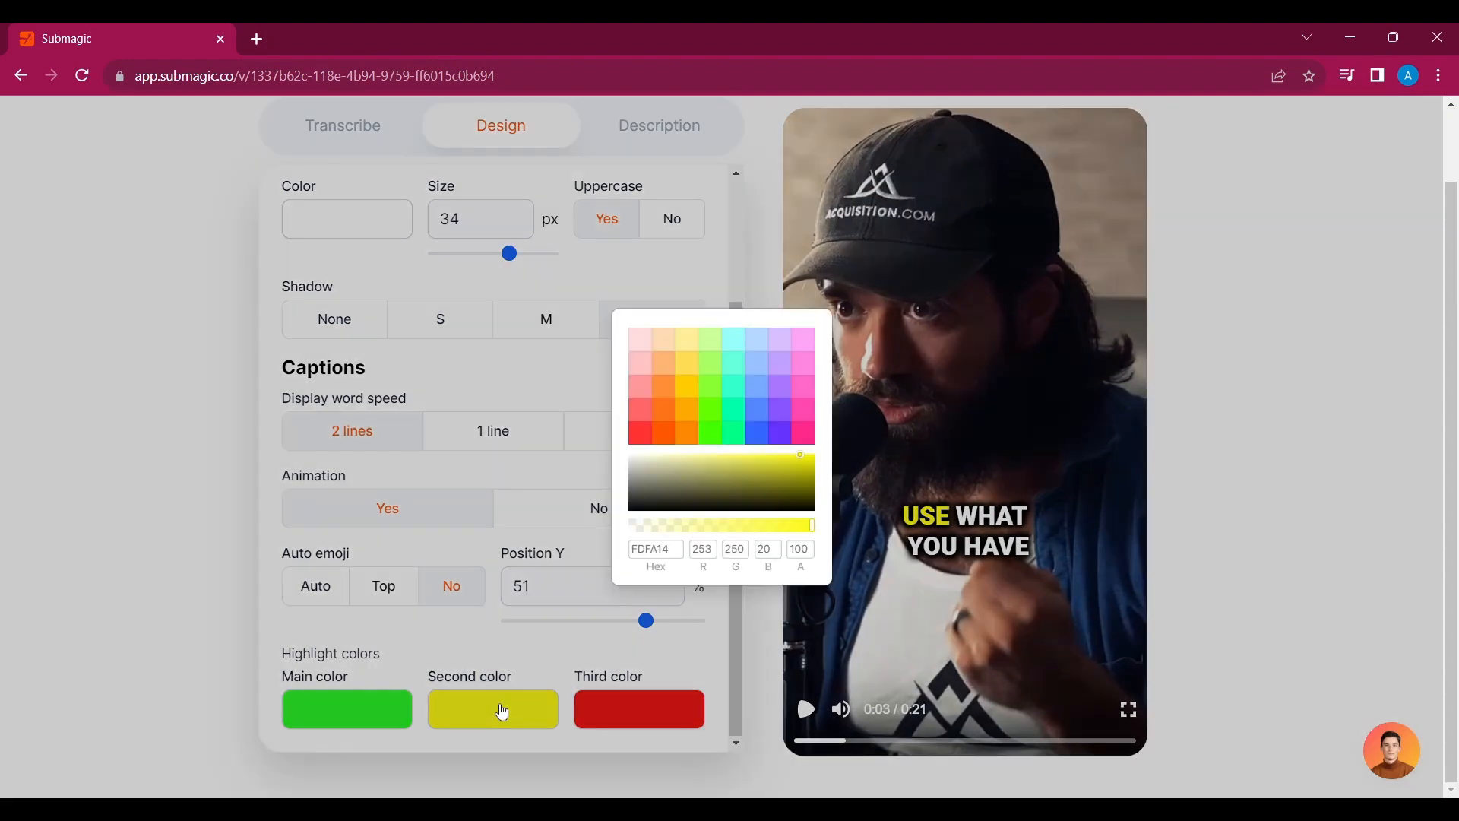
{"action": "left_click", "coordinate": [758, 433]}
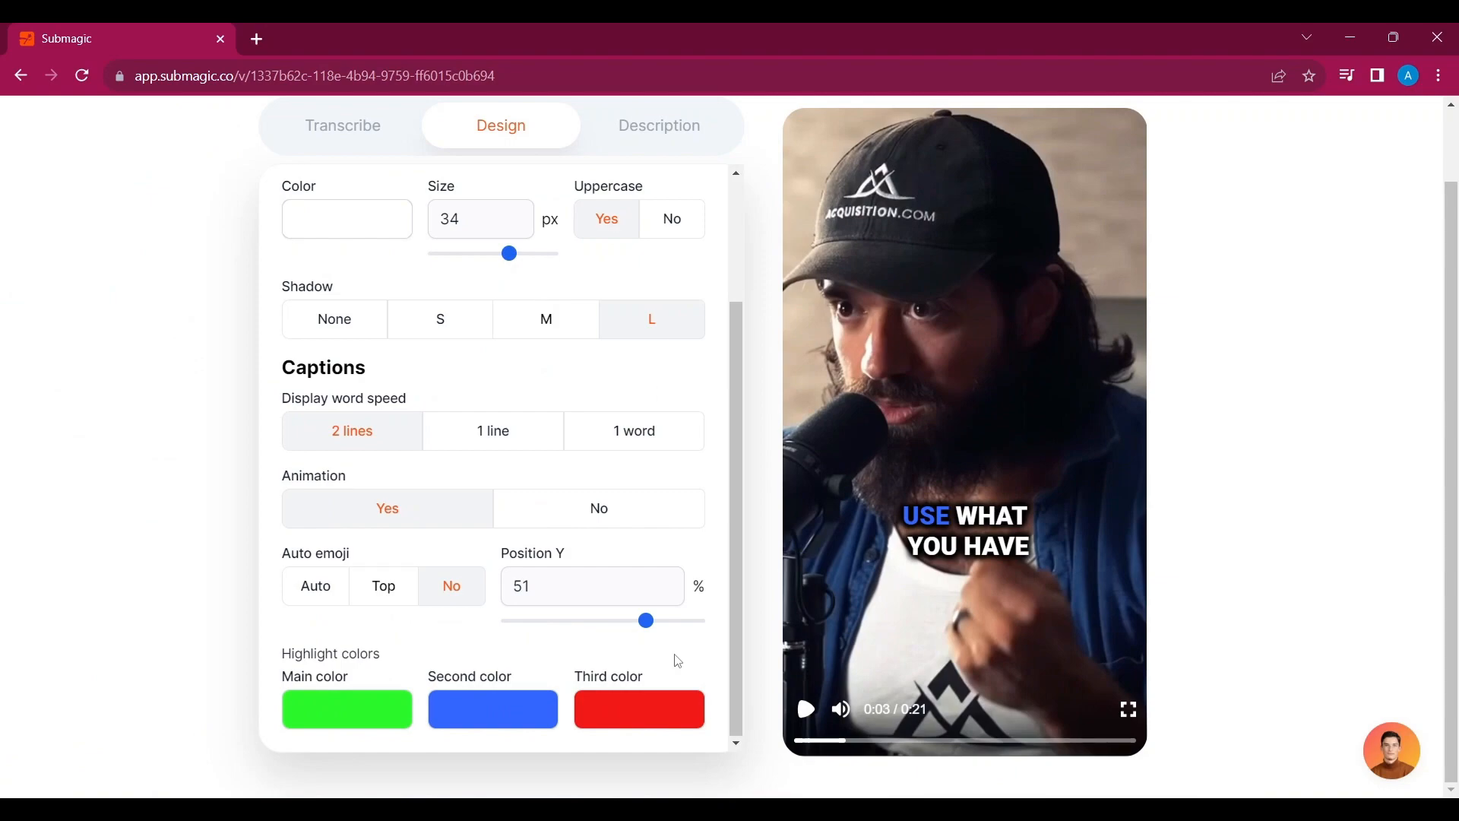
Step: Create the custom caption theme from the configured font, caption and highlight color settings
{"action": "scroll", "coordinate": [679, 661], "scroll_direction": "up", "scroll_amount": 3}
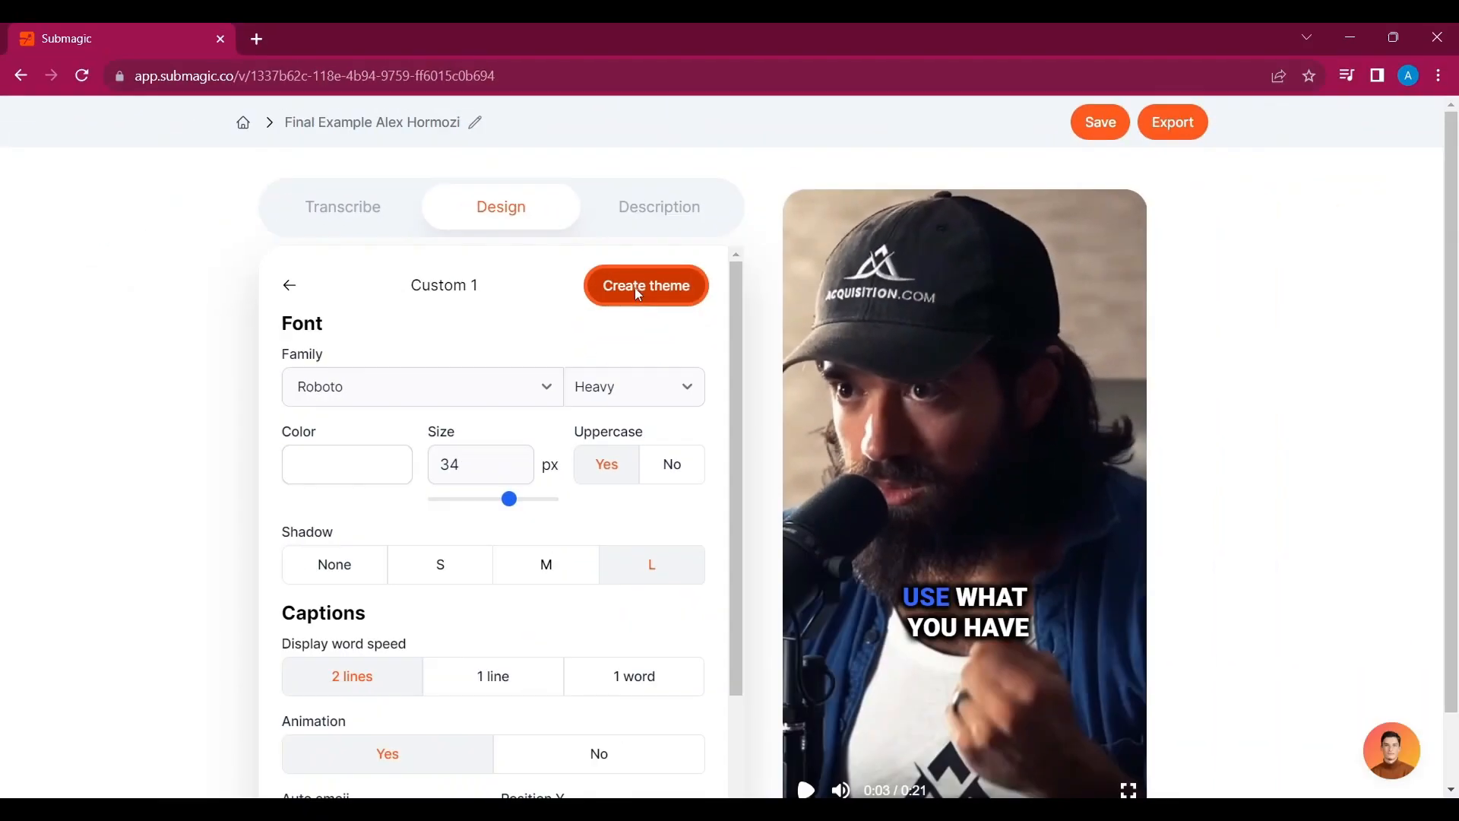
{"action": "left_click", "coordinate": [691, 420]}
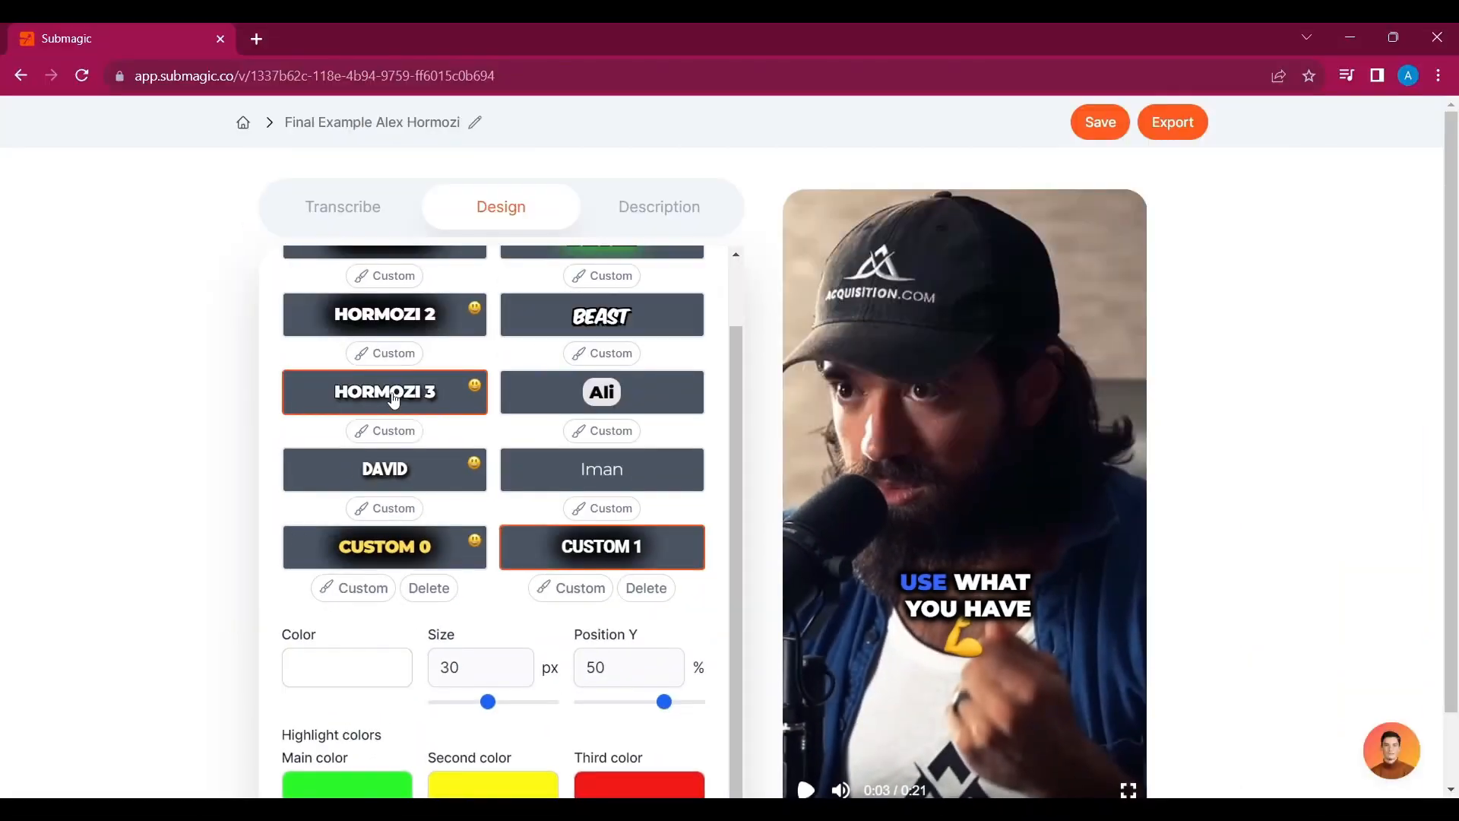
Step: Apply the Hormozi 3 theme to the captions and set their size to 38 px and vertical position to 45%
{"action": "left_click", "coordinate": [347, 400]}
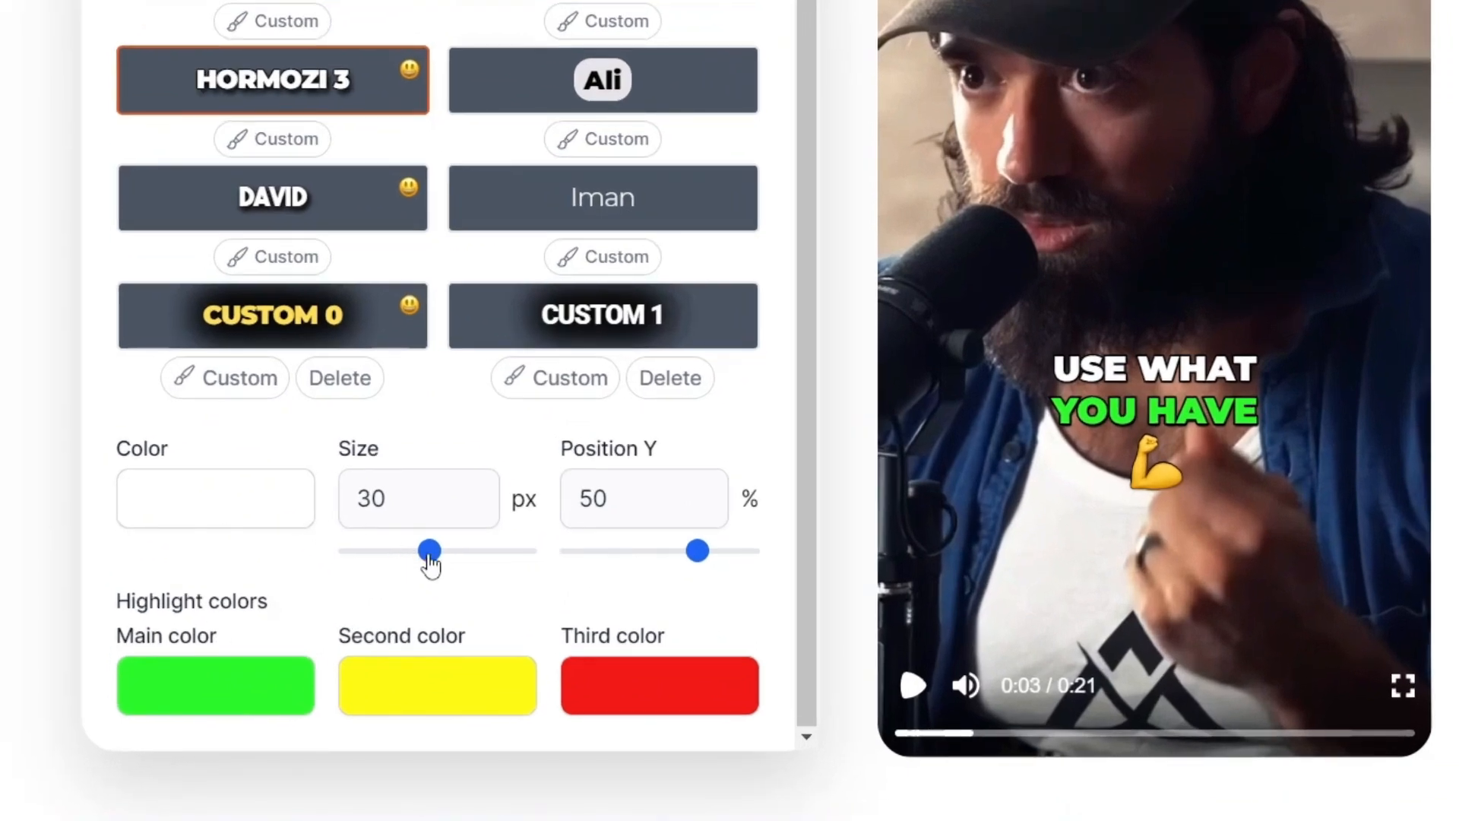
{"action": "left_click_drag", "start_coordinate": [430, 558], "coordinate": [494, 550]}
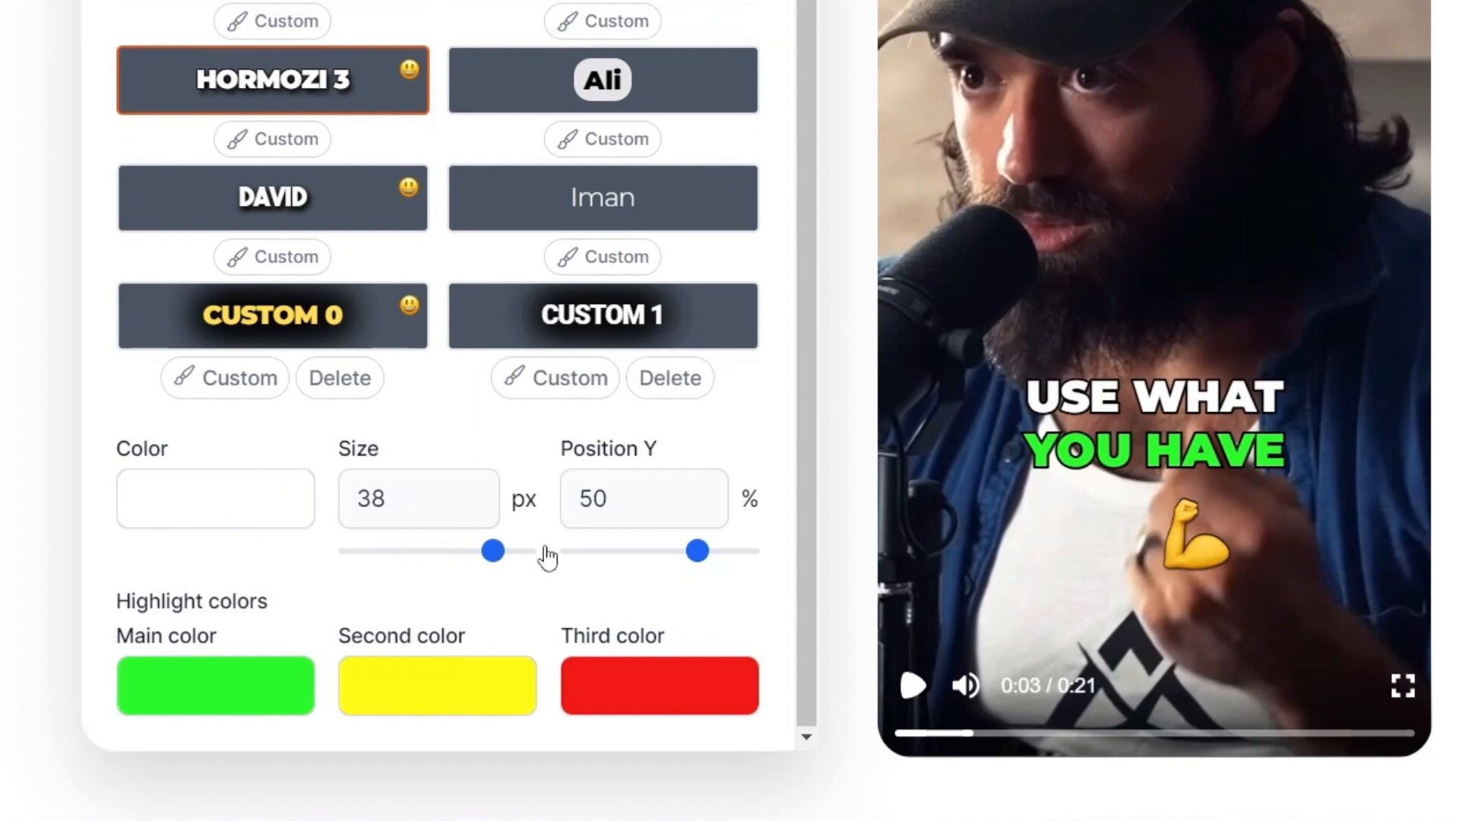
{"action": "mouse_move", "coordinate": [695, 554]}
{"action": "left_mouse_down"}
{"action": "mouse_move", "coordinate": [641, 570]}
{"action": "mouse_move", "coordinate": [722, 567]}
{"action": "mouse_move", "coordinate": [689, 581]}
{"action": "left_mouse_up"}
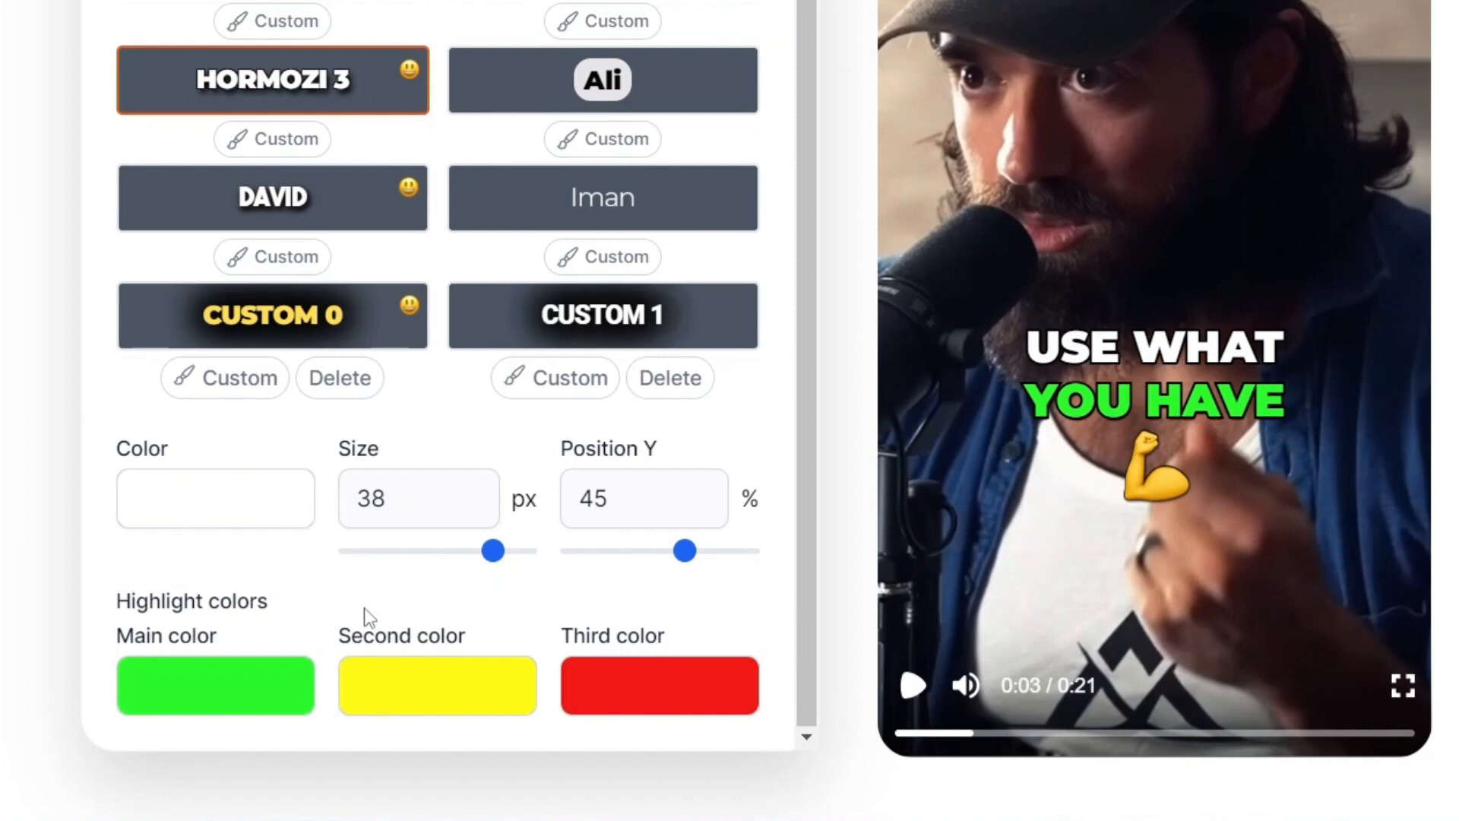
Step: Set the caption highlight colors to red FF3333 for main, orange for second and pale yellow FFEE99 for third
{"action": "left_click", "coordinate": [228, 695]}
{"action": "left_click", "coordinate": [658, 275]}
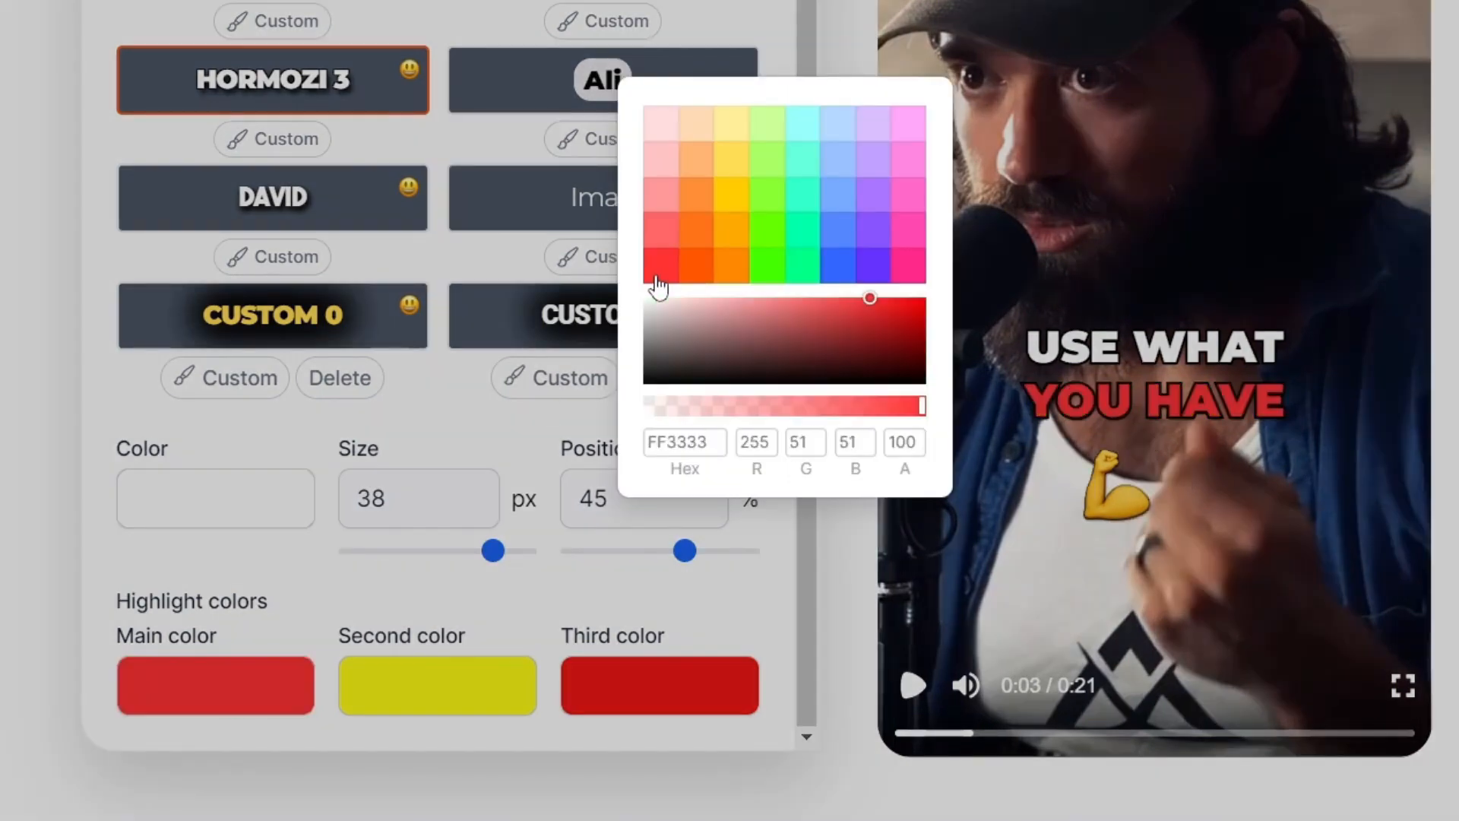
{"action": "left_click", "coordinate": [555, 617]}
{"action": "left_click", "coordinate": [444, 691]}
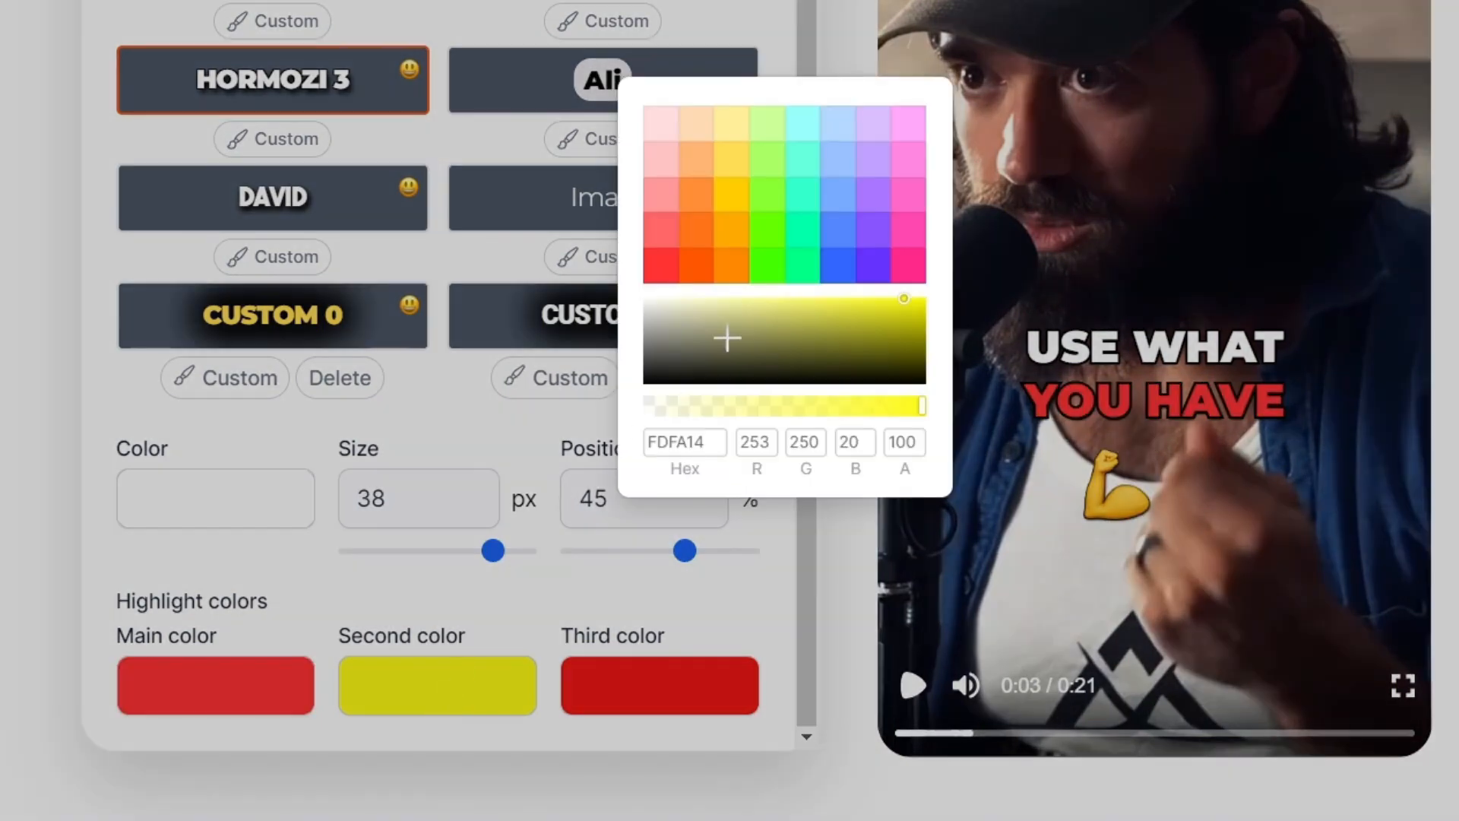
{"action": "left_click", "coordinate": [731, 270]}
{"action": "left_click", "coordinate": [654, 684]}
{"action": "left_click", "coordinate": [729, 156]}
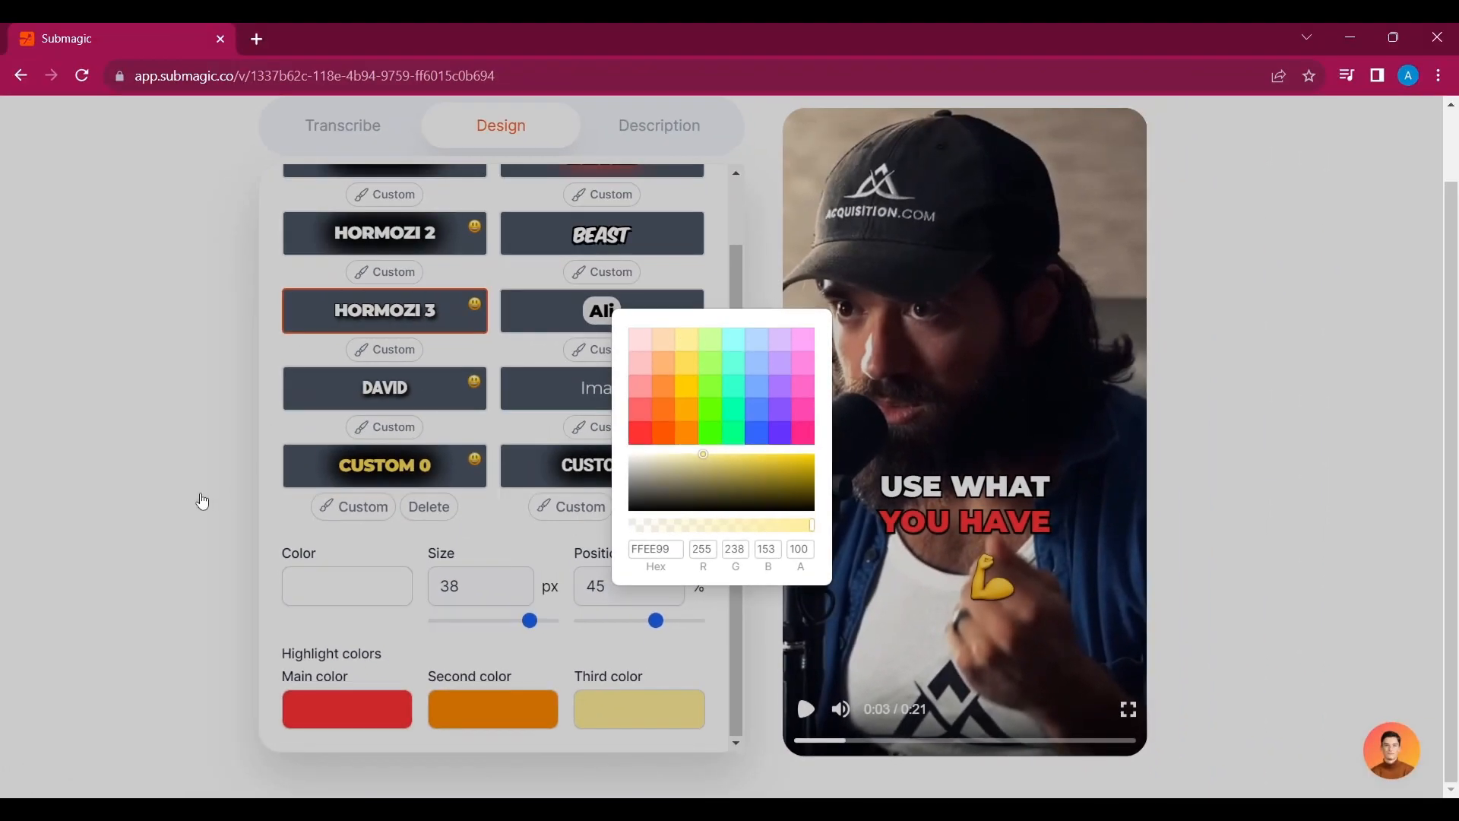
{"action": "left_click", "coordinate": [130, 535]}
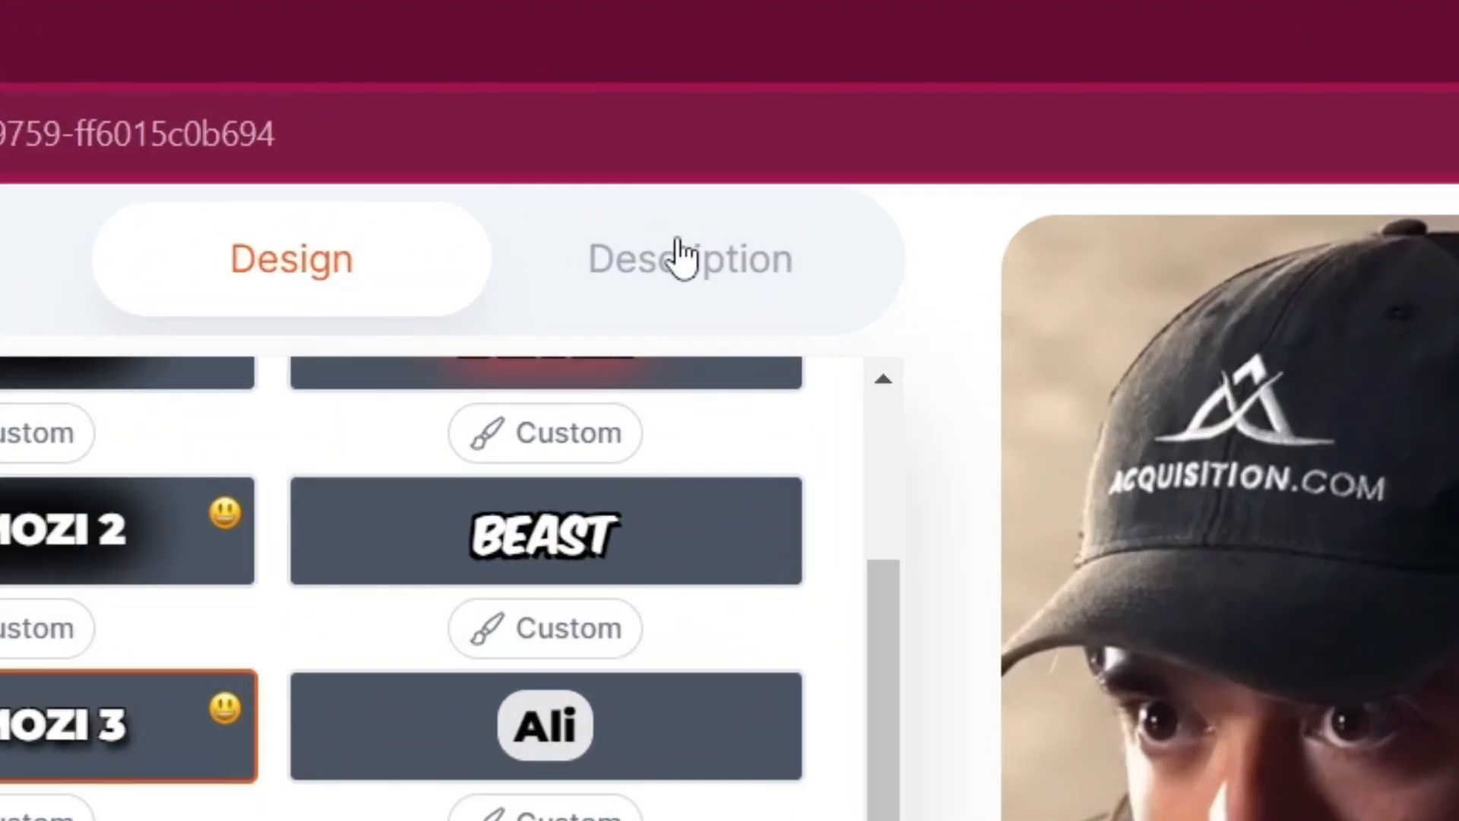
Step: Review the AI-generated description and hashtags for the video
{"action": "left_click", "coordinate": [653, 126]}
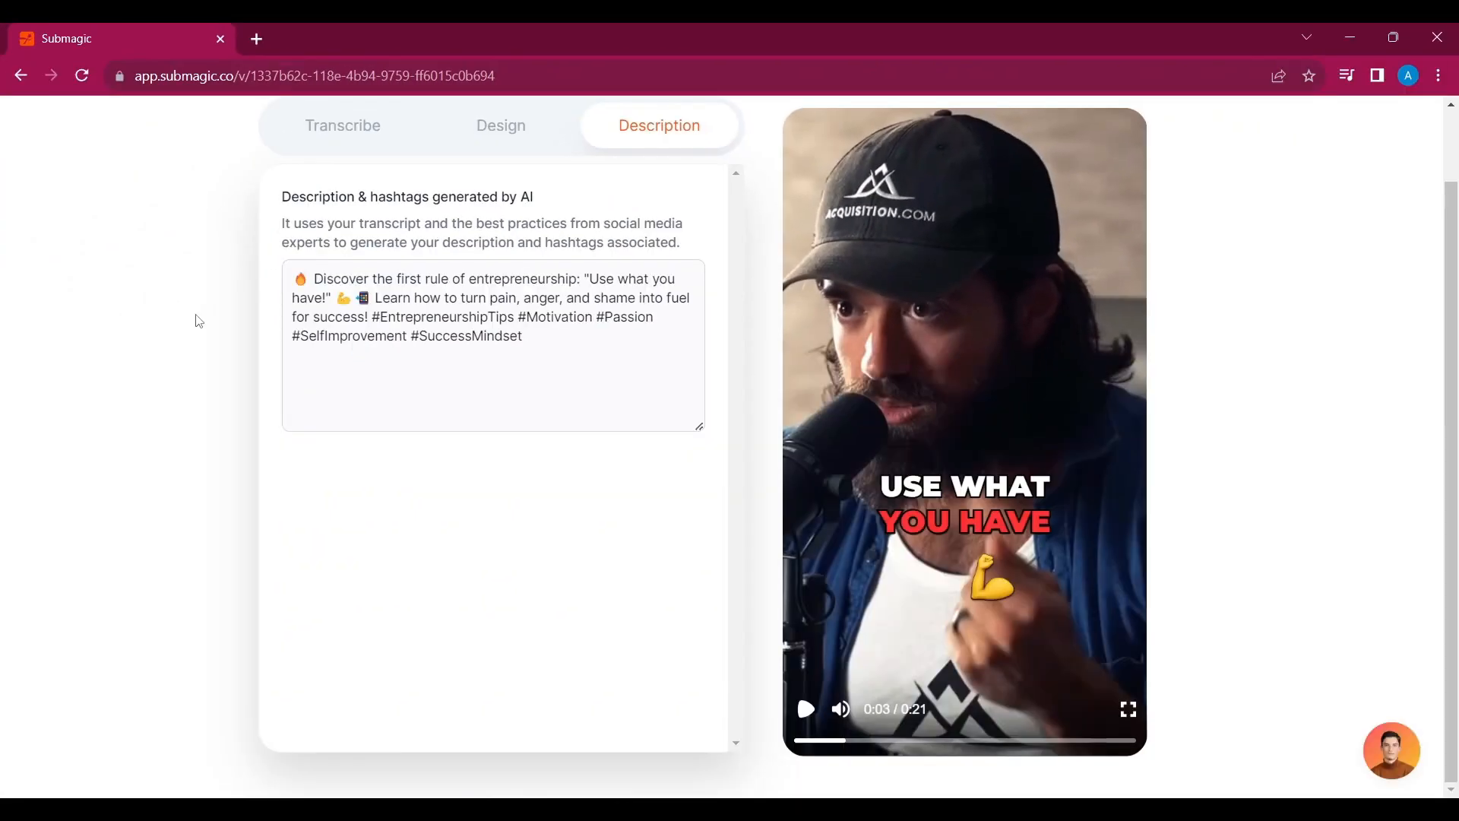
{"action": "scroll", "coordinate": [196, 321], "scroll_direction": "up", "scroll_amount": 1}
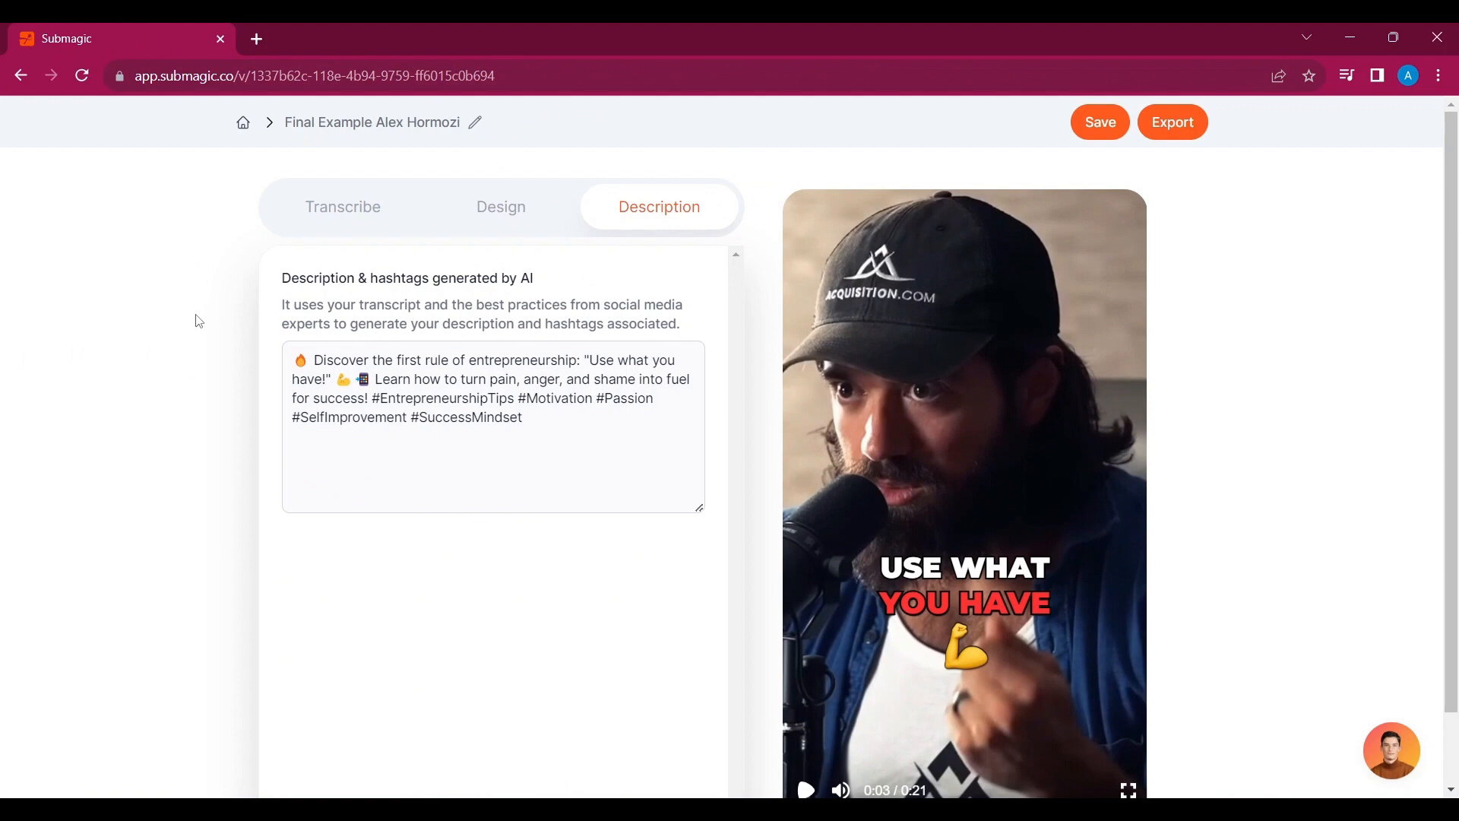
{"action": "scroll", "coordinate": [1211, 266], "scroll_direction": "down", "scroll_amount": 1}
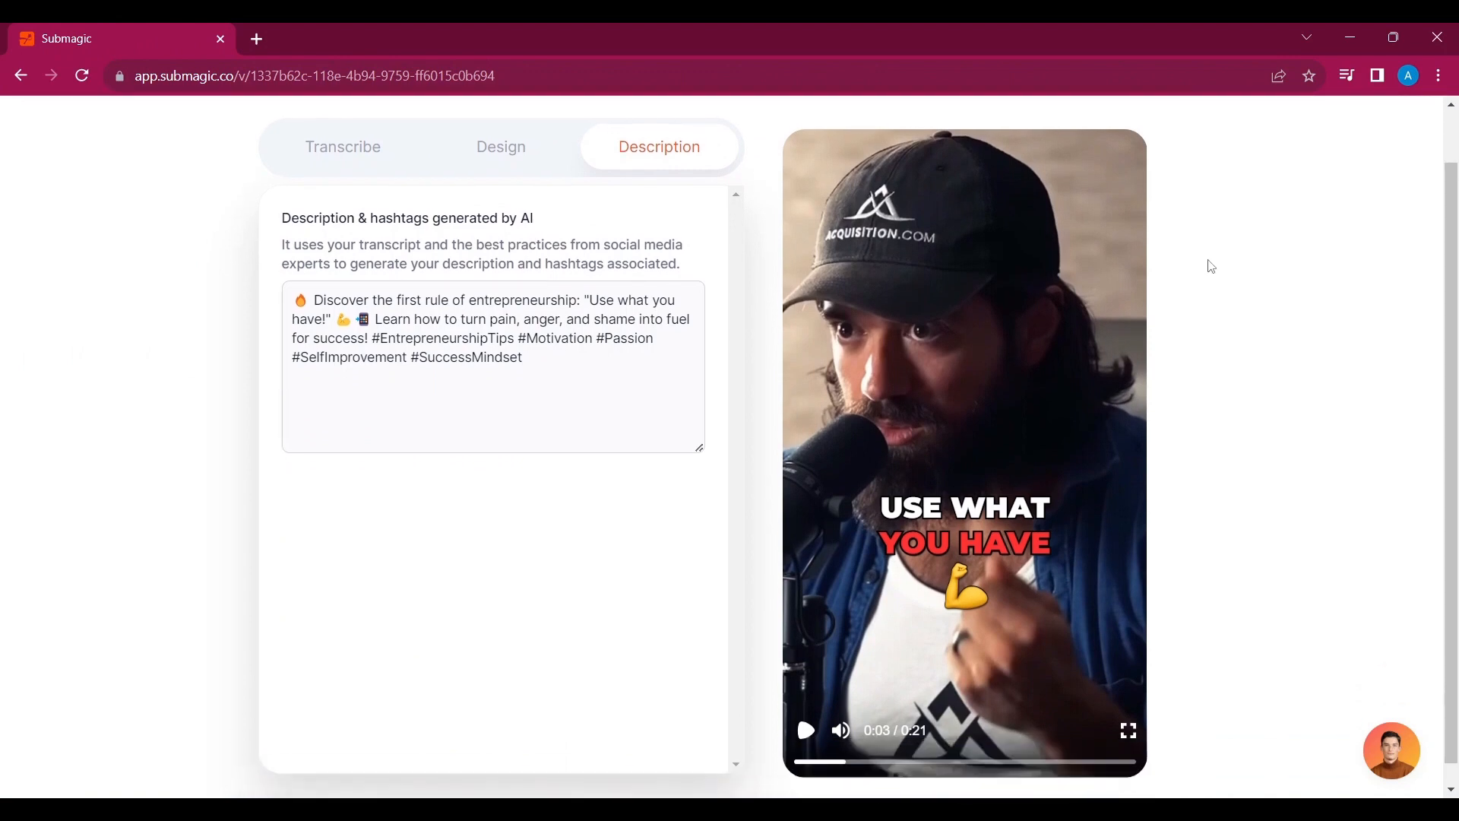
Step: Save the project and start exporting the captioned video
{"action": "scroll", "coordinate": [1211, 266], "scroll_direction": "up", "scroll_amount": 1}
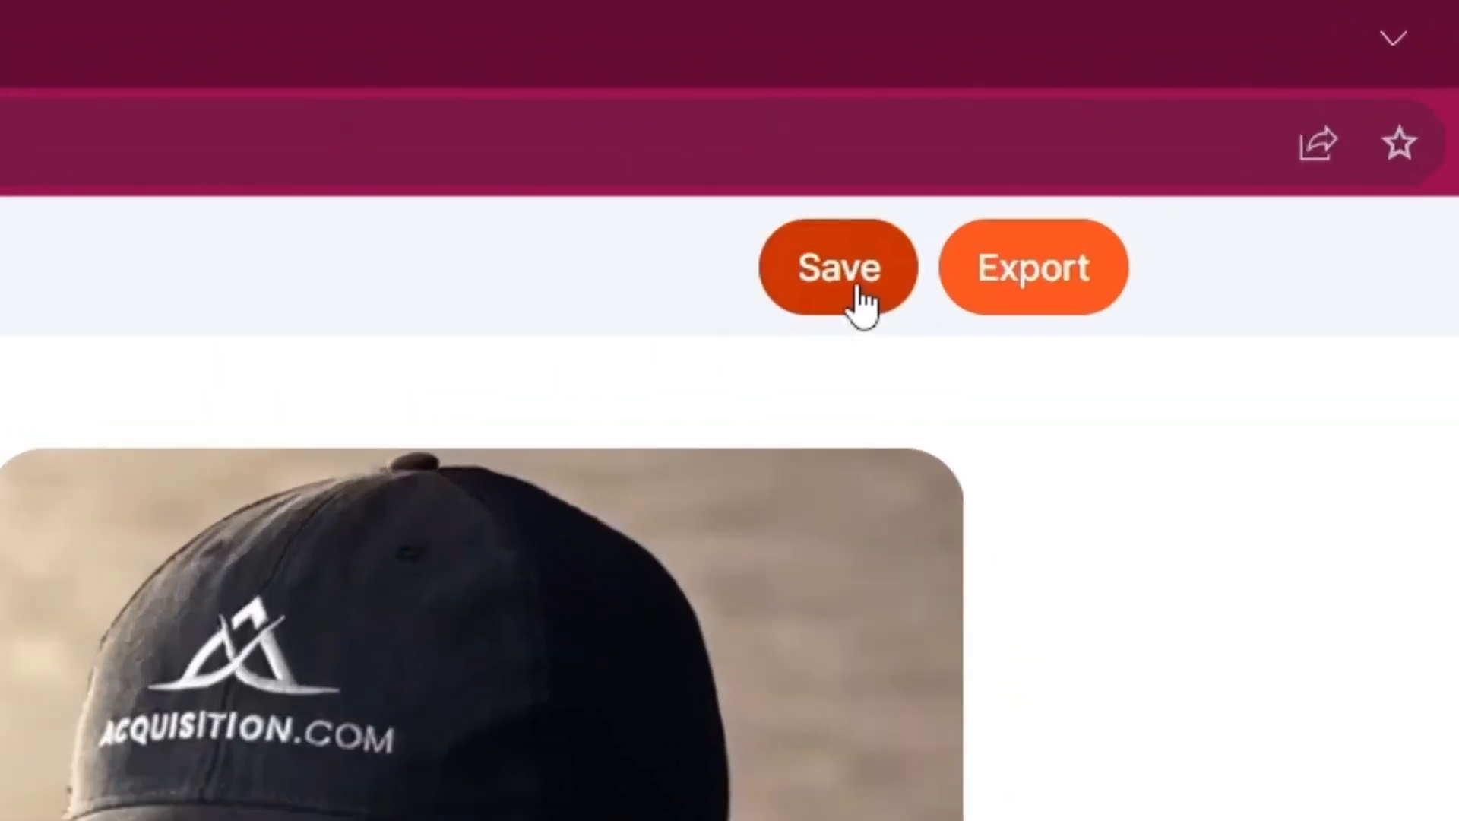
{"action": "left_click", "coordinate": [1104, 125]}
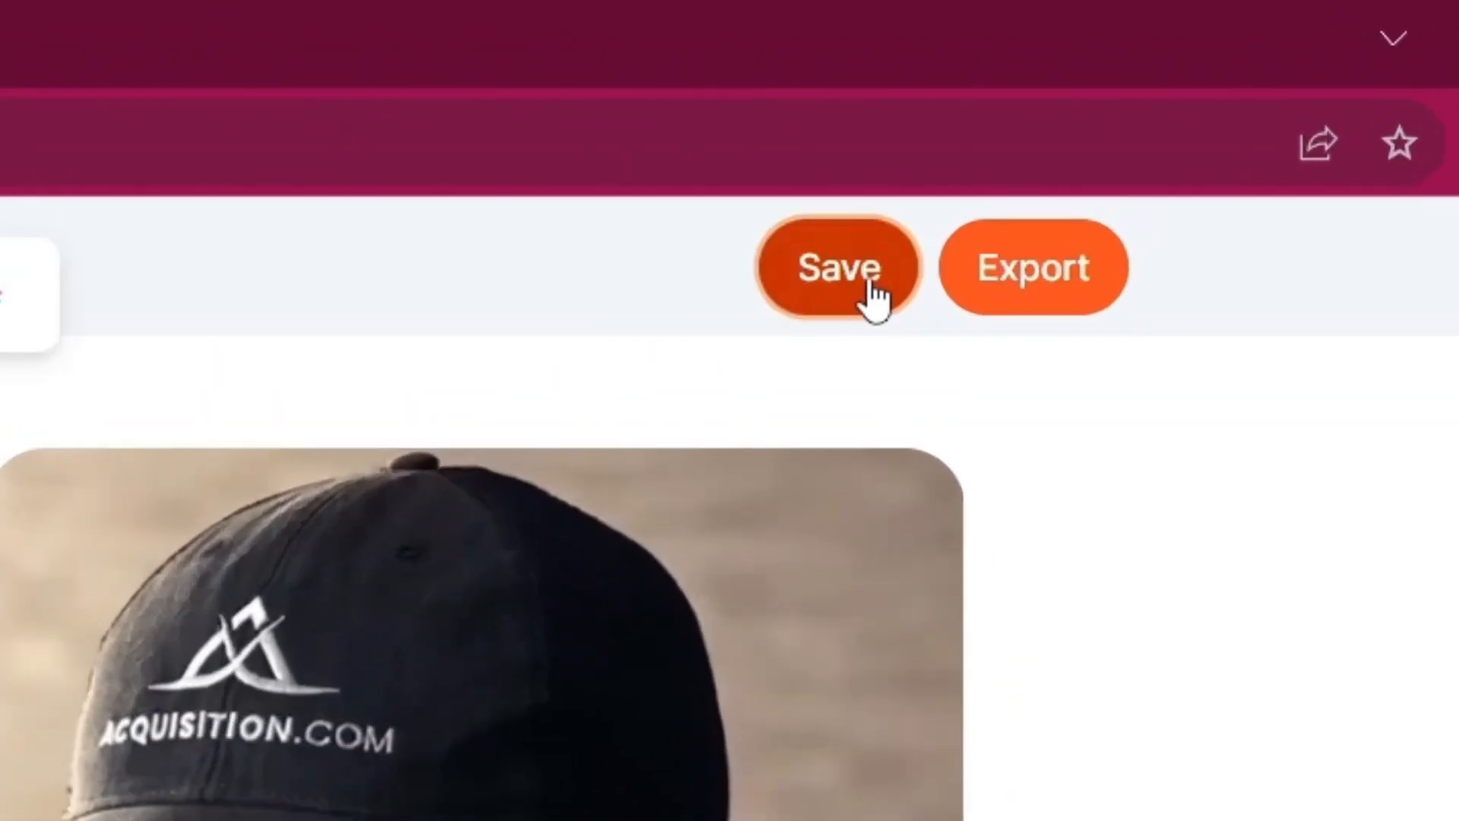
{"action": "left_click", "coordinate": [1094, 293]}
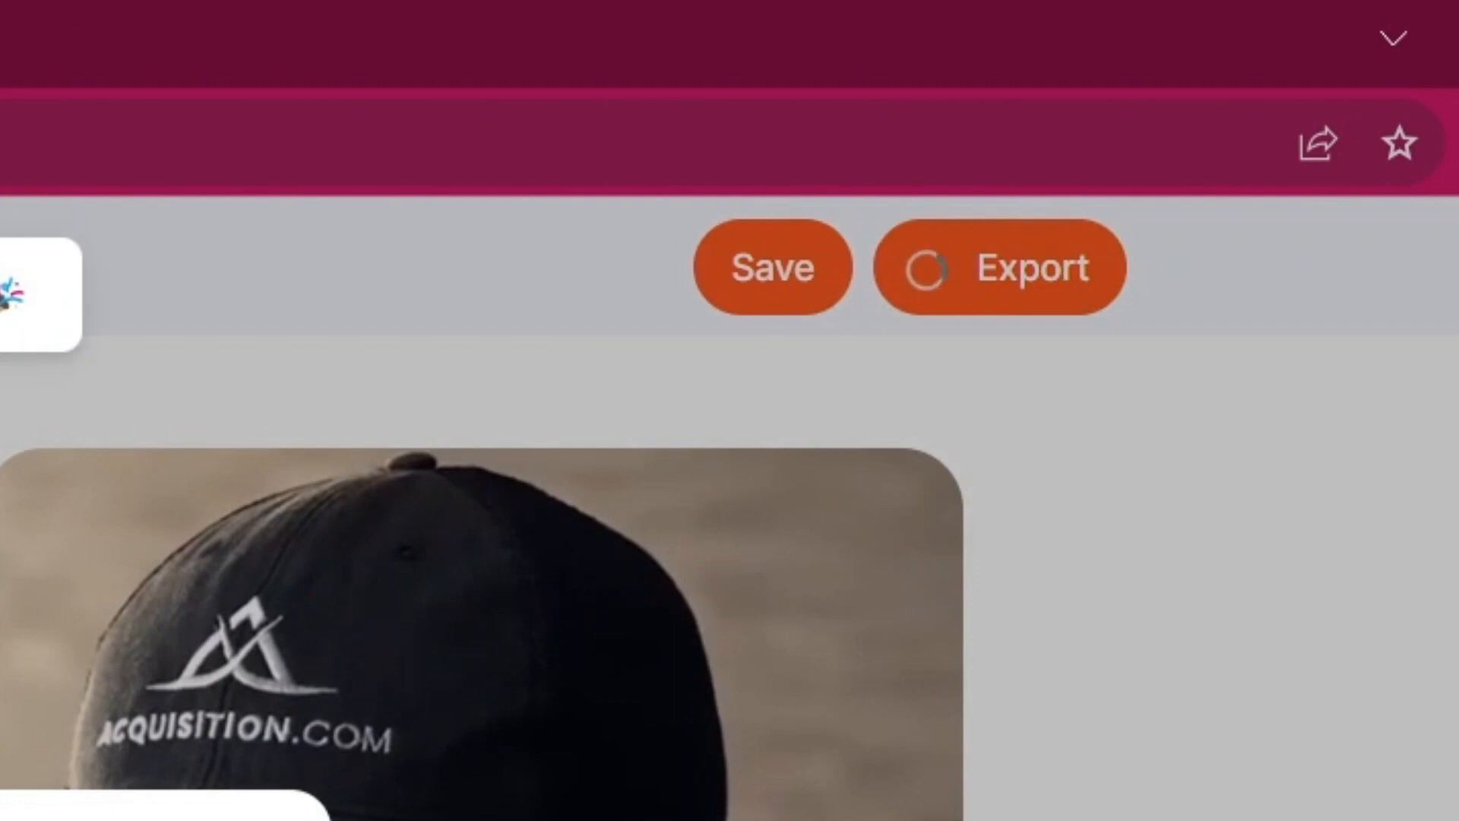